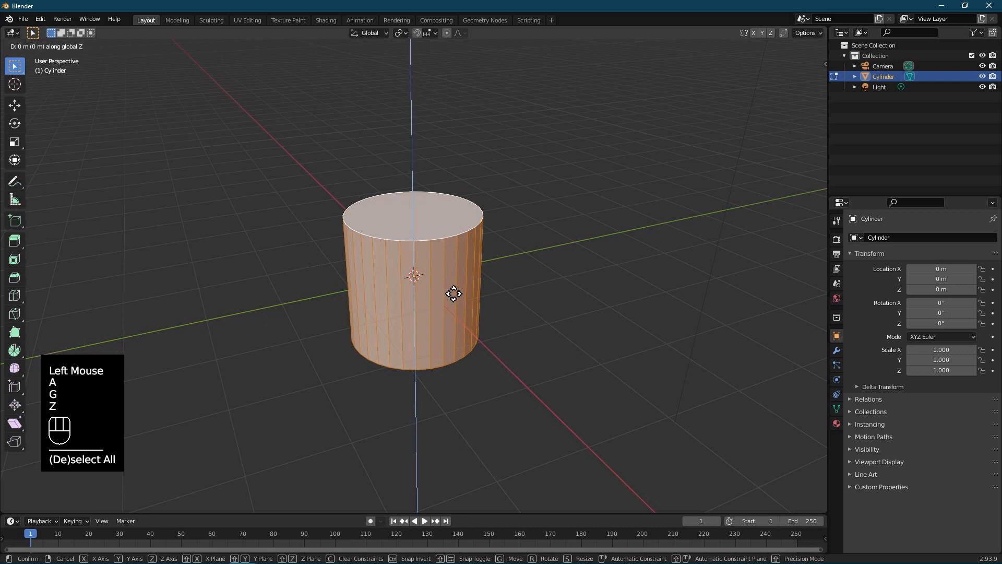
# Select the cylinder's top face and lower it along Z to flatten the cylinder into a disc
pyautogui.moveTo(452, 291); pyautogui.dragTo(484, 223, button='middle')
pyautogui.click(422, 168)
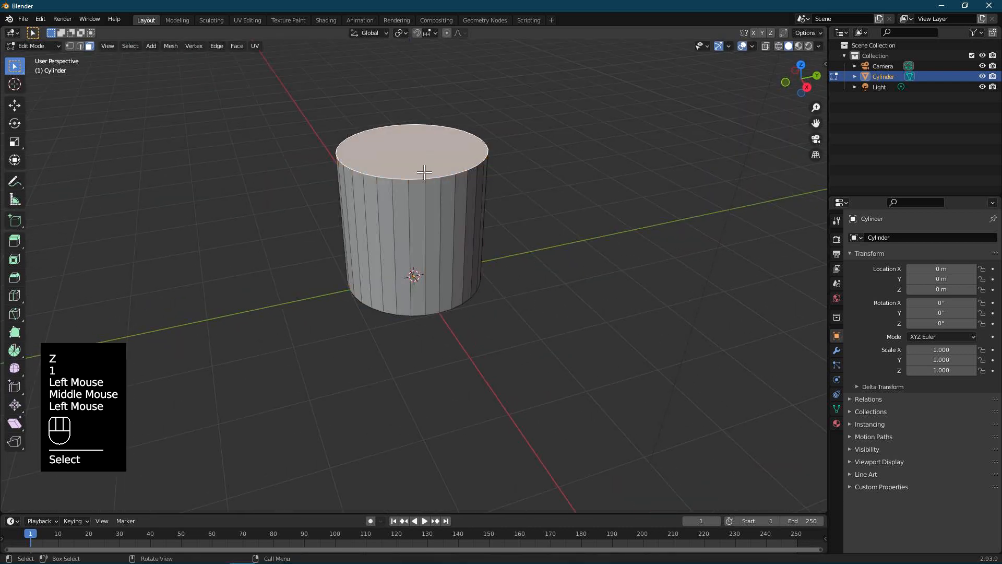
pyautogui.press('3')
pyautogui.click(433, 166)
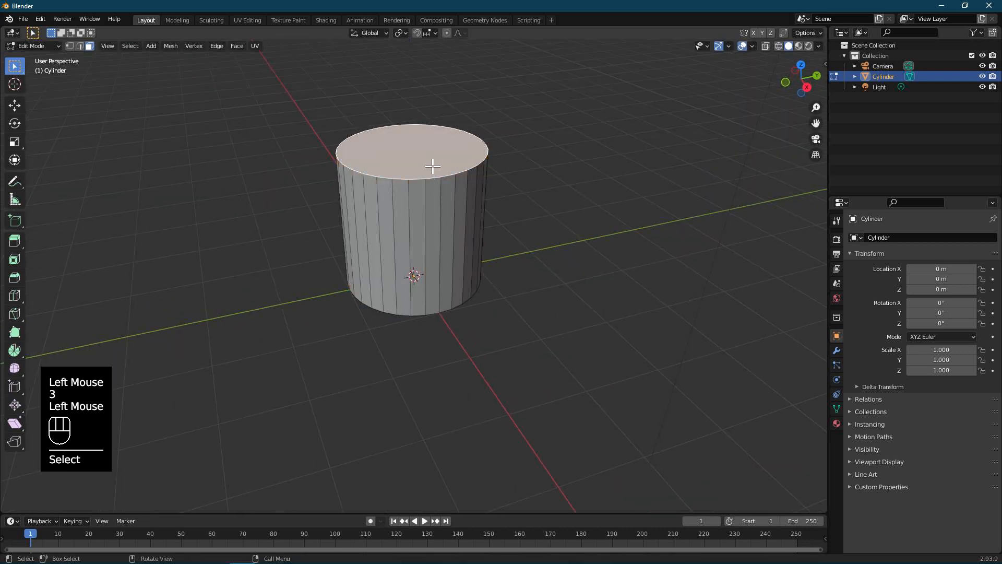
pyautogui.click(18, 105)
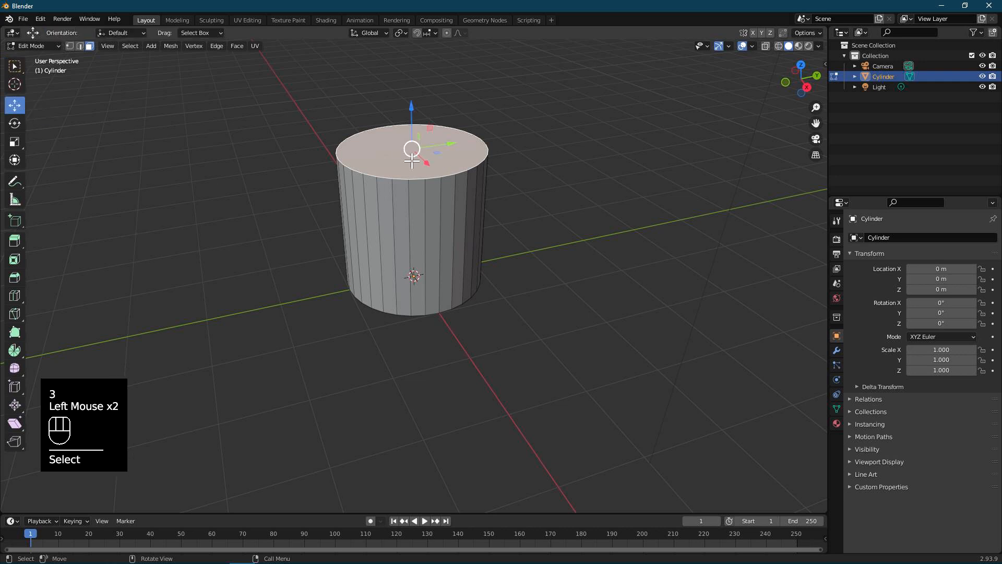
pyautogui.moveTo(412, 114); pyautogui.dragTo(418, 261)
# Lower the disc's top face slightly more along Z until only a thin edge is left
pyautogui.press('KP_1')
pyautogui.scroll(4, 415, 268)
pyautogui.moveTo(415, 268); pyautogui.dragTo(429, 313, button='middle')
pyautogui.moveTo(420, 235); pyautogui.dragTo(423, 240)
pyautogui.moveTo(421, 329)
pyautogui.mouseDown(button='middle')
pyautogui.moveTo(418, 346)
pyautogui.moveTo(423, 336)
pyautogui.mouseUp(button='middle')
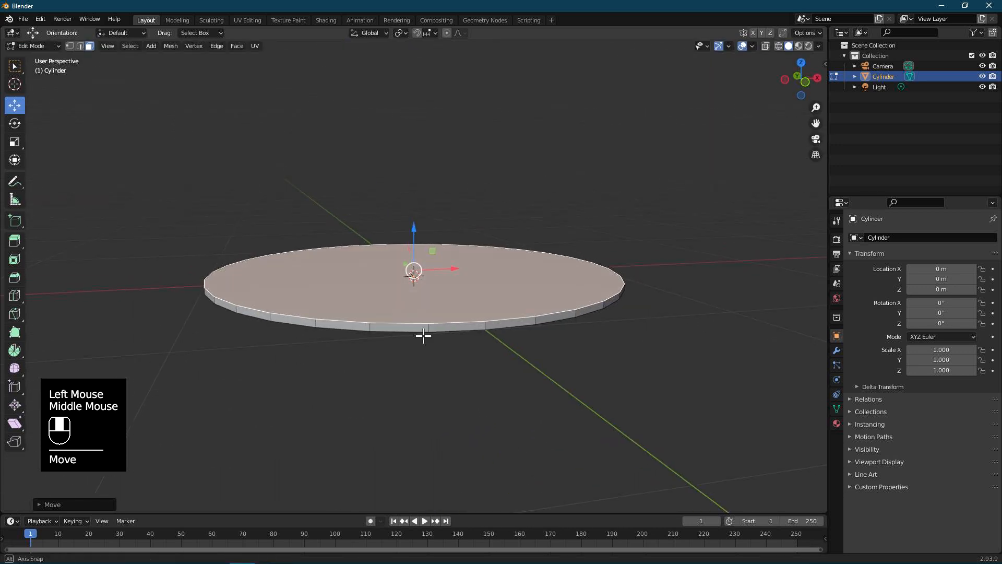
pyautogui.moveTo(419, 236); pyautogui.dragTo(423, 240)
# Select the disc's top and bottom faces together in face select mode
pyautogui.click(390, 335)
pyautogui.moveTo(454, 344); pyautogui.dragTo(459, 275, button='middle')
pyautogui.press('3')
pyautogui.click(429, 283)
pyautogui.keyDown('shift'); pyautogui.click(473, 233); pyautogui.keyUp('shift')
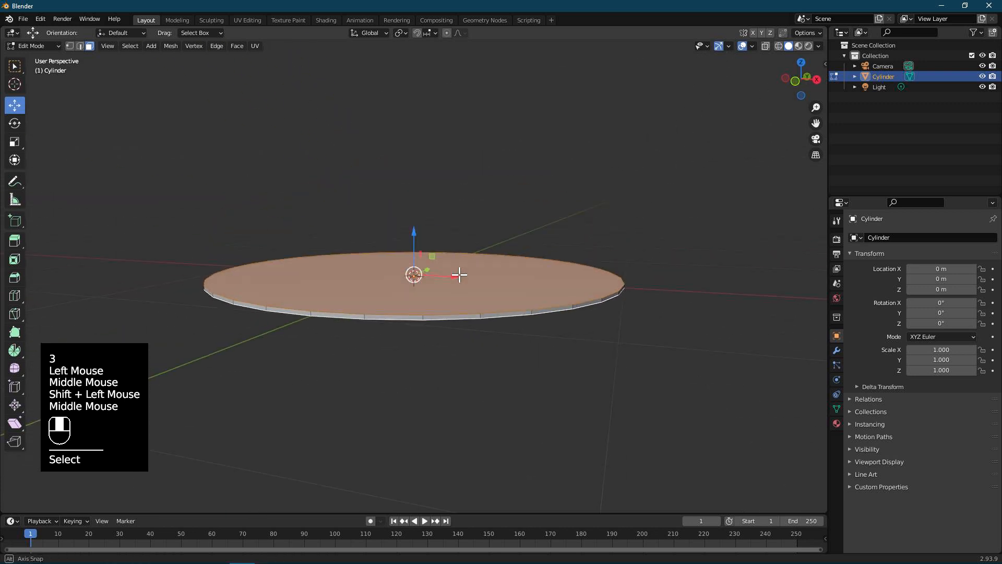
pyautogui.press('i')
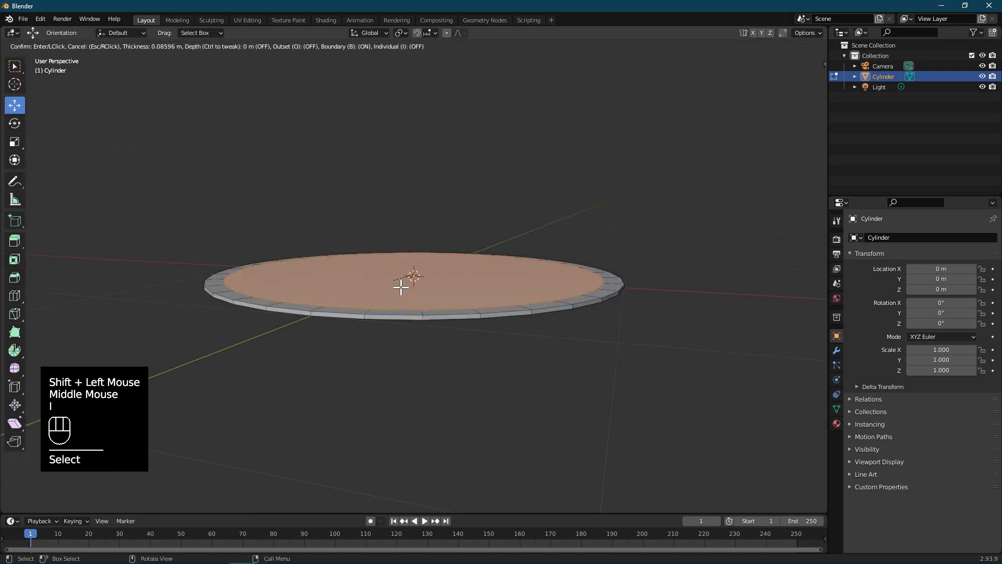
pyautogui.press('Escape')
pyautogui.hotkey('ctrl', 'z')
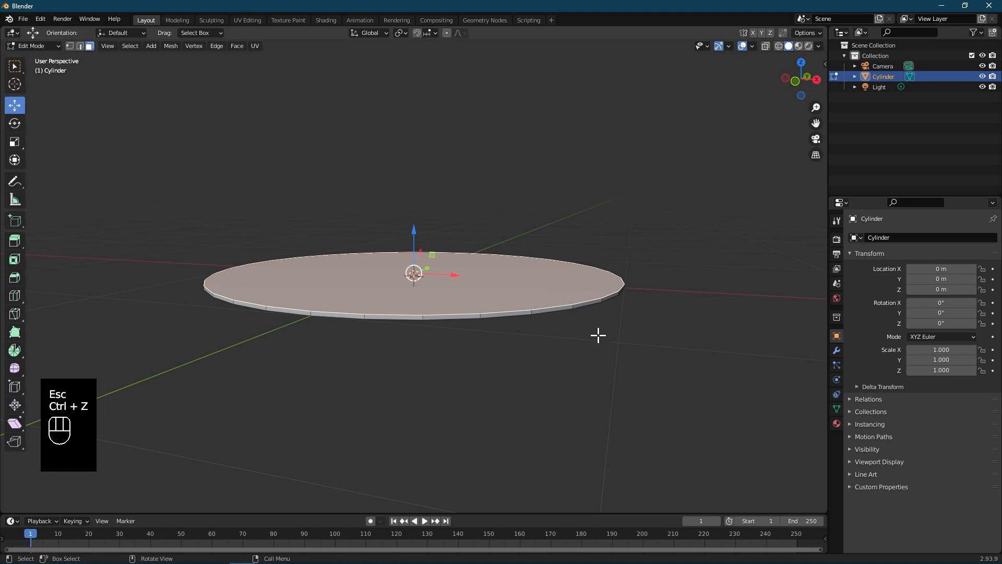
# Add the bottom face to the selected top face and inset both to about half the disc's diameter
pyautogui.moveTo(512, 354); pyautogui.dragTo(634, 371, button='middle')
pyautogui.keyDown('shift'); pyautogui.click(499, 253); pyautogui.keyUp('shift')
pyautogui.press('i')
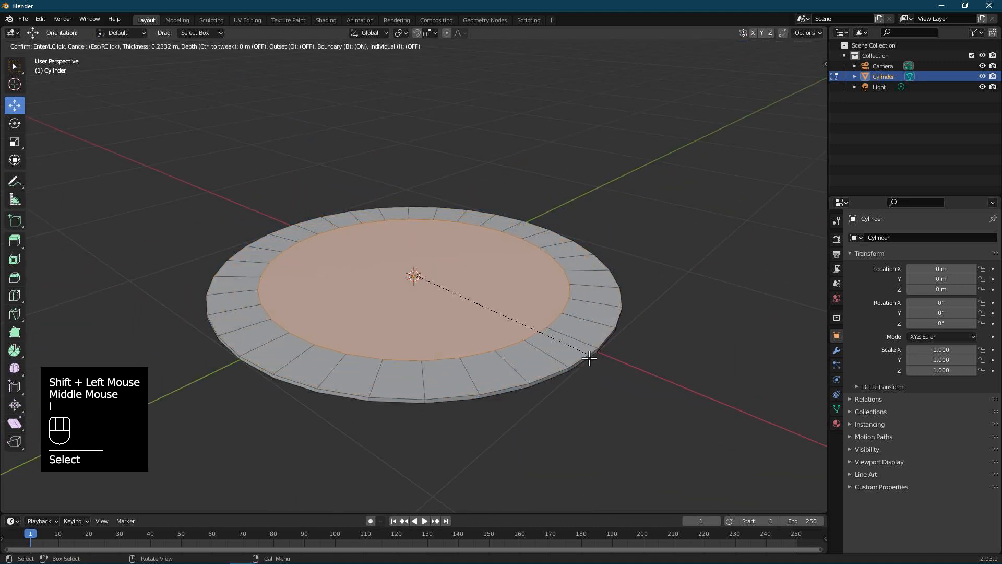
pyautogui.click(546, 341)
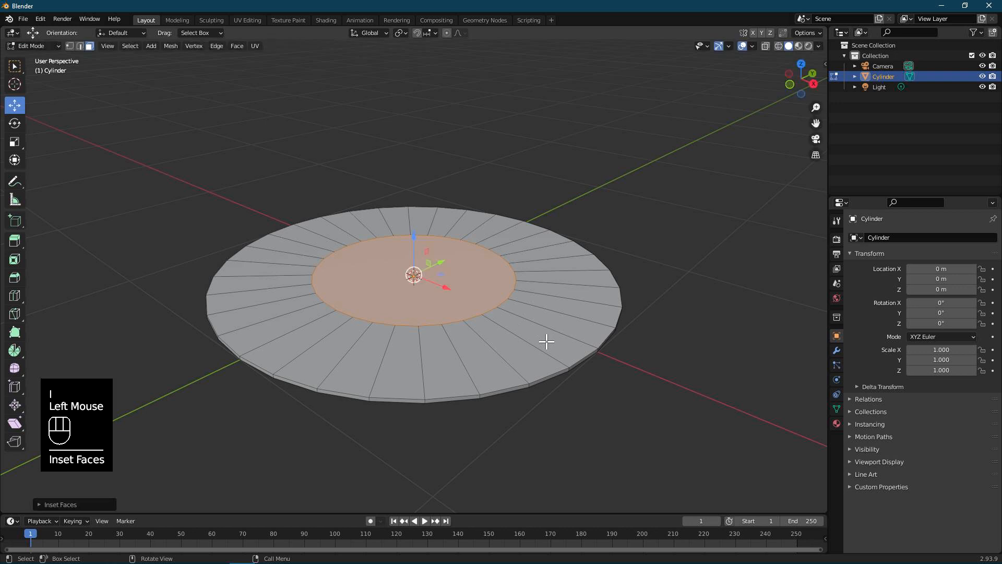
# Lower the inset centre faces along Z to sink the plate's middle, and inset them again by about 0.038 m
pyautogui.moveTo(435, 254); pyautogui.dragTo(467, 262, button='middle')
pyautogui.moveTo(422, 240); pyautogui.dragTo(421, 268)
pyautogui.moveTo(518, 298); pyautogui.dragTo(539, 343, button='middle')
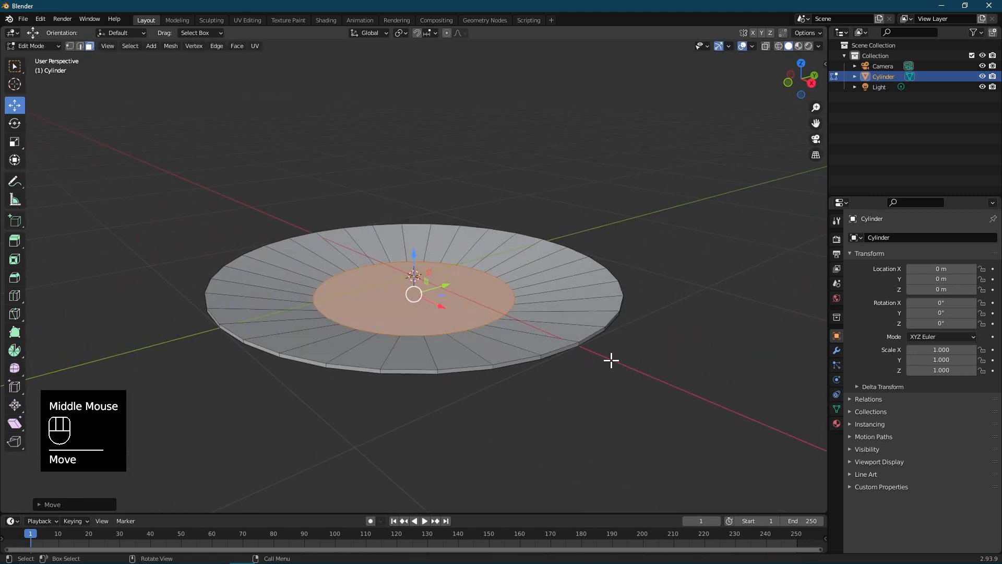
pyautogui.press('i')
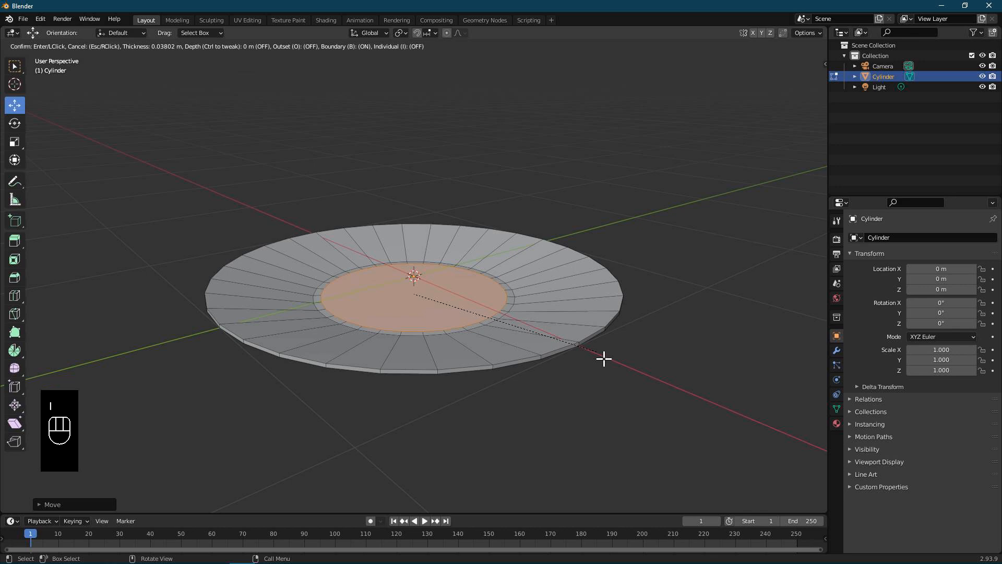
pyautogui.click(604, 358)
pyautogui.click(449, 403)
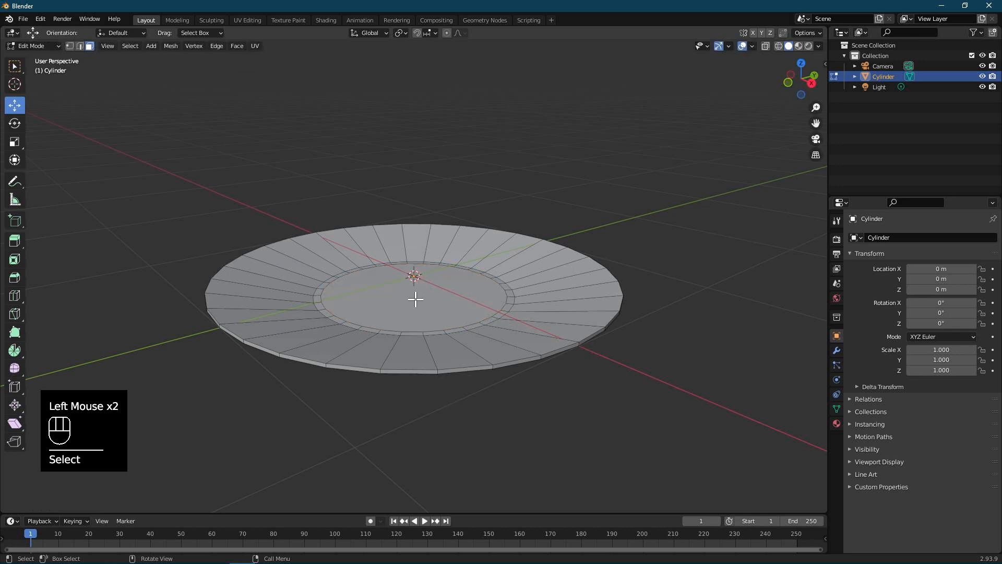
# Lower the plate's innermost top and bottom faces slightly along Z to deepen the centre
pyautogui.click(432, 281)
pyautogui.moveTo(431, 297); pyautogui.dragTo(463, 290, button='middle')
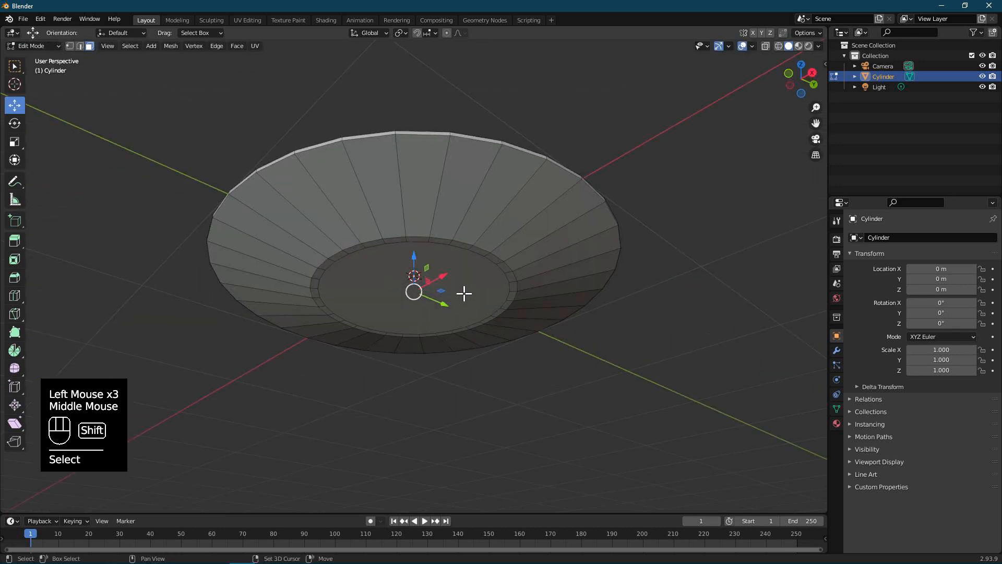
pyautogui.keyDown('shift'); pyautogui.click(462, 290); pyautogui.keyUp('shift')
pyautogui.moveTo(512, 271); pyautogui.dragTo(497, 319, button='middle')
pyautogui.moveTo(416, 257); pyautogui.dragTo(423, 267)
pyautogui.click(514, 351)
pyautogui.moveTo(514, 351)
pyautogui.mouseDown(button='middle')
pyautogui.moveTo(496, 292)
pyautogui.moveTo(508, 341)
pyautogui.mouseUp(button='middle')
pyautogui.click(500, 311)
pyautogui.moveTo(424, 267); pyautogui.dragTo(424, 272)
pyautogui.click(524, 350)
# Add one loop cut around the plate's sloped rim, slid slightly outward from the middle of the rim
pyautogui.moveTo(532, 312); pyautogui.dragTo(509, 341, button='middle')
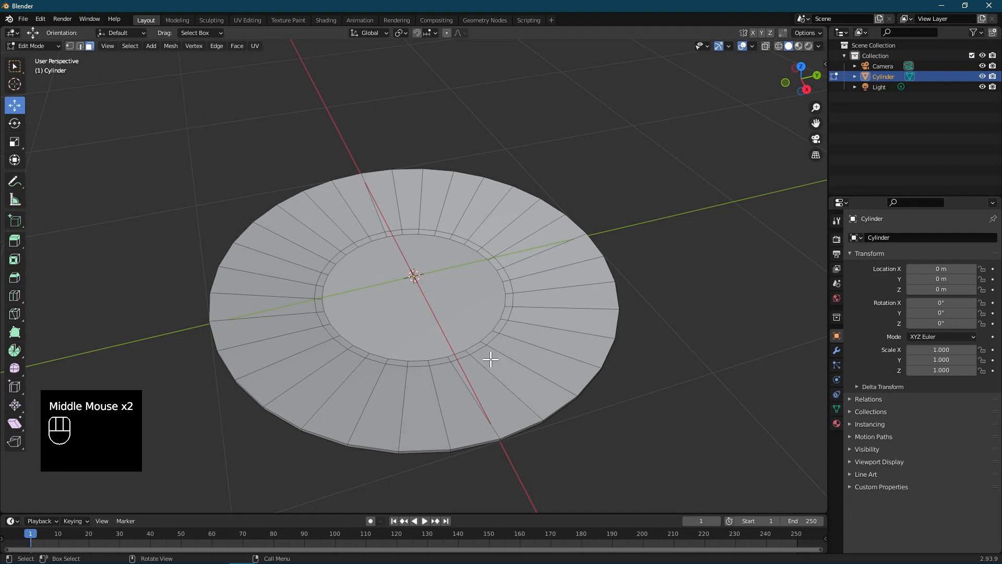
pyautogui.press('ctrl')
pyautogui.hotkey('ctrl', 'r')
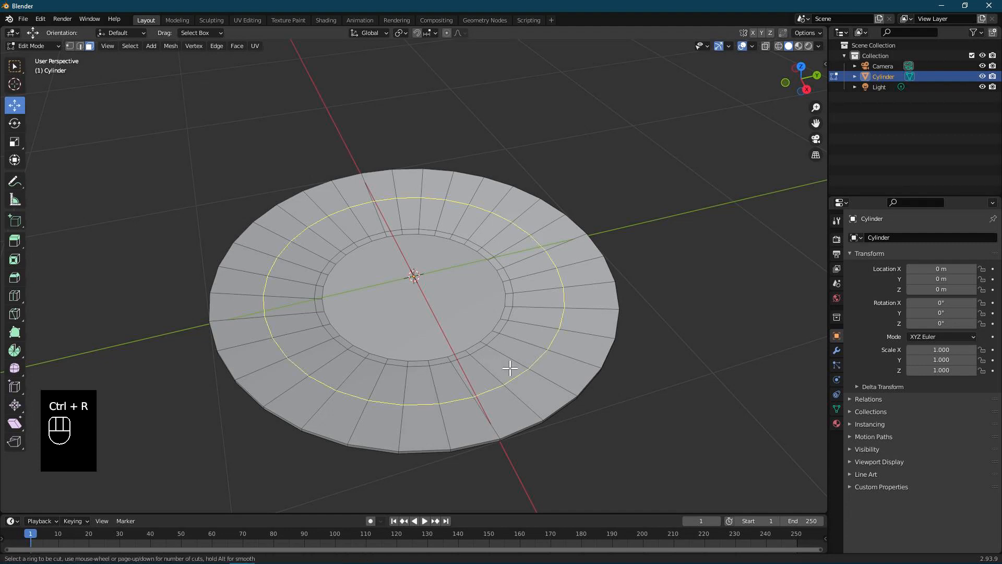
pyautogui.click(511, 365)
pyautogui.click(511, 379)
pyautogui.rightClick(517, 384)
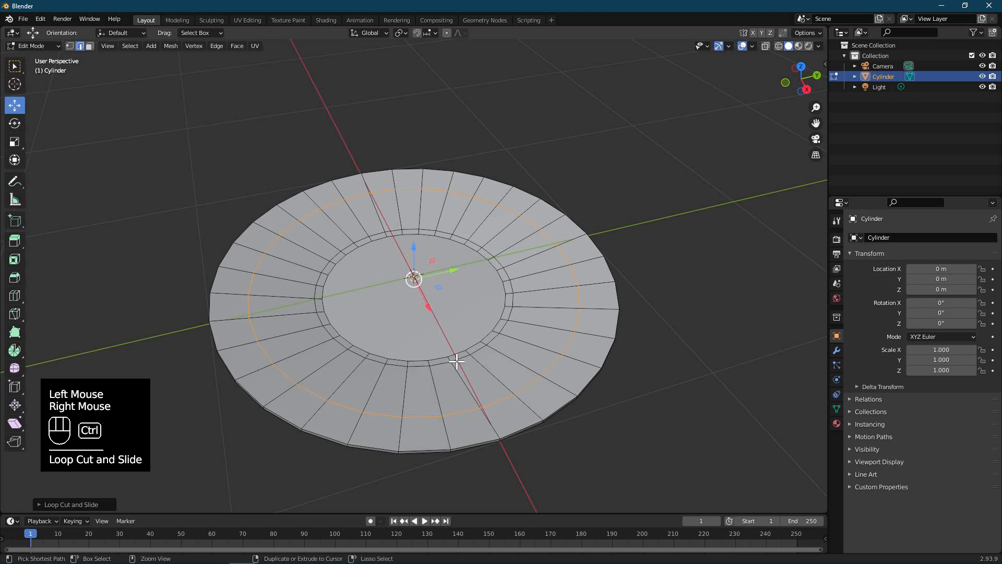
# Bevel the new edge loop, affecting vertices instead of edges, with 2 segments
pyautogui.hotkey('ctrl', 'b')
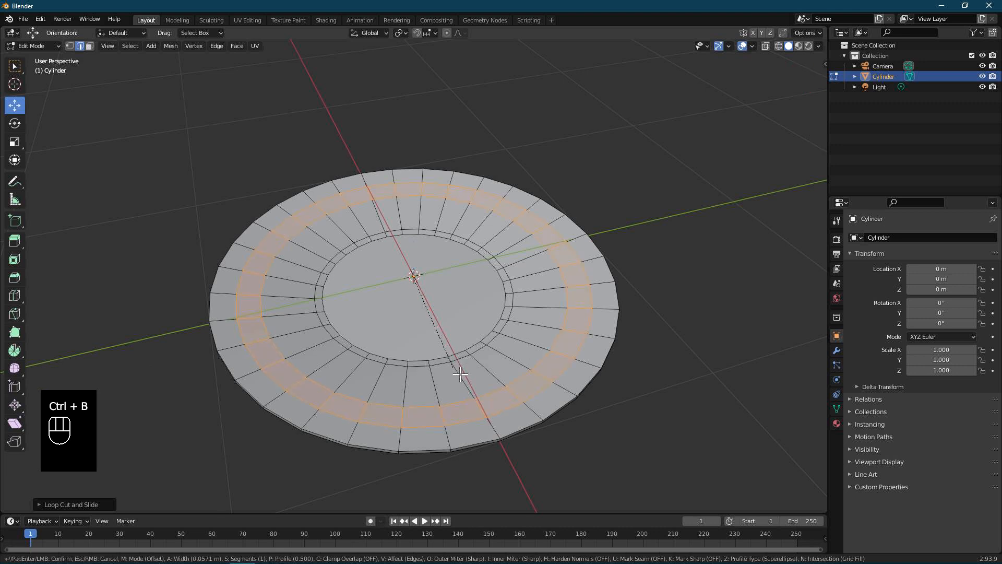
pyautogui.click(459, 364)
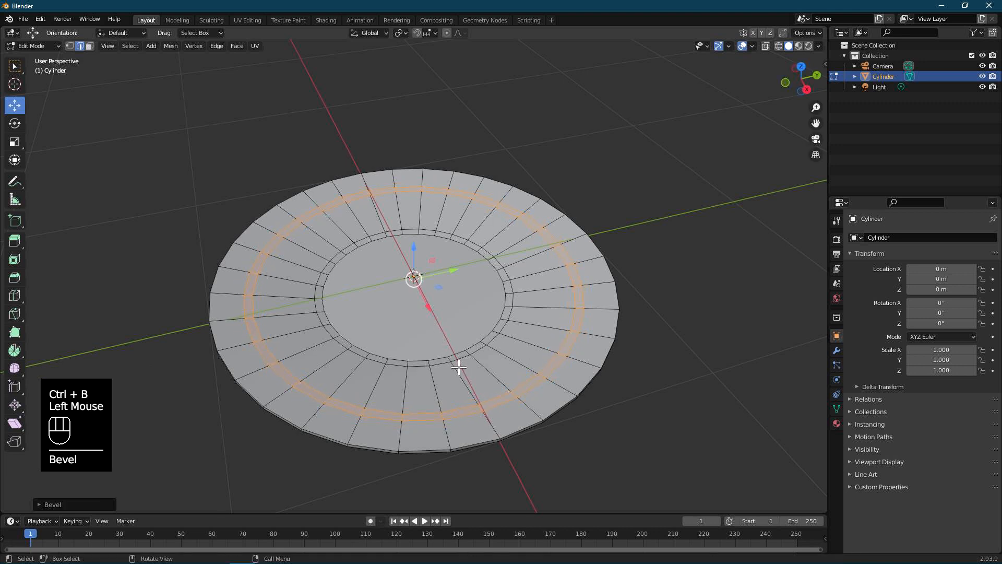
pyautogui.click(66, 502)
pyautogui.click(117, 317)
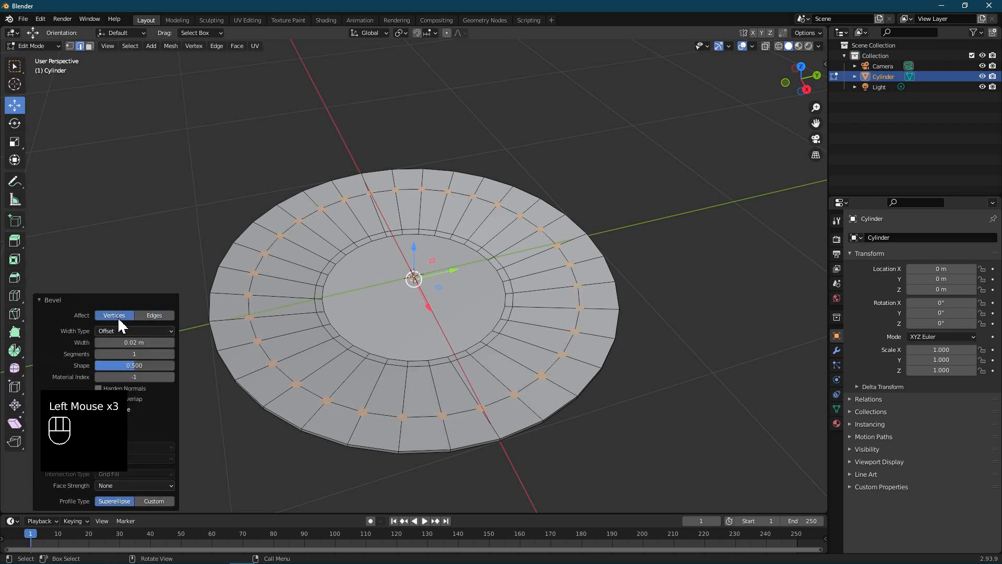
pyautogui.click(170, 354)
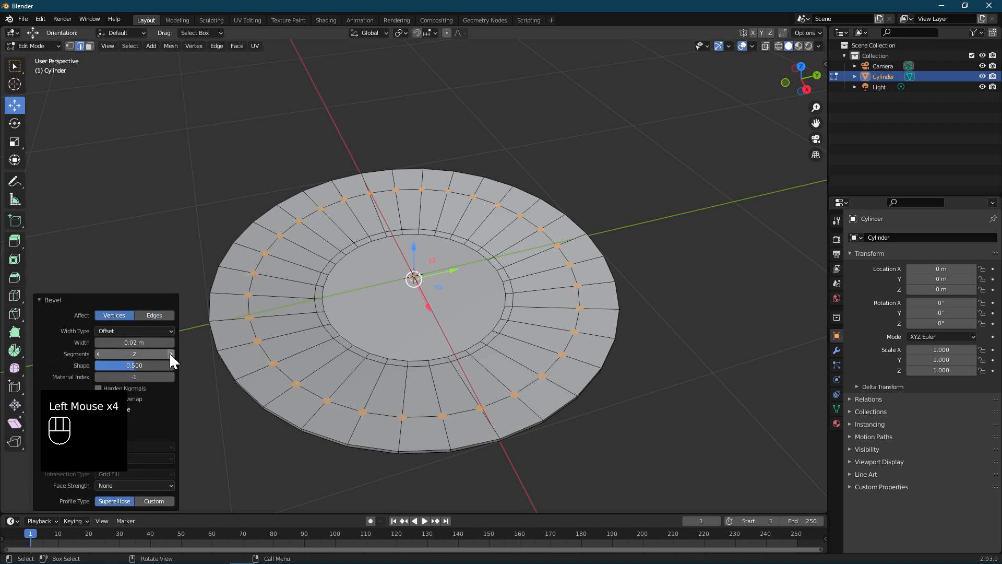
# Set the bevel width to 0.08 m to form a ring of star shapes around the rim
pyautogui.click(170, 341)
pyautogui.click(171, 342)
pyautogui.click(170, 342)
pyautogui.click(170, 342)
pyautogui.click(170, 342)
pyautogui.click(171, 342)
pyautogui.scroll(2, 295, 402)
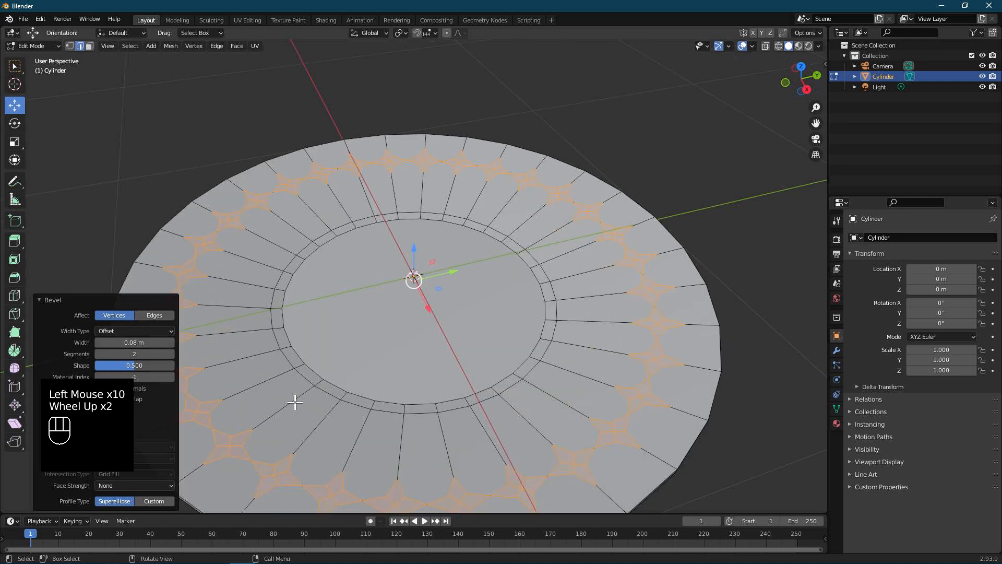
pyautogui.moveTo(298, 400); pyautogui.dragTo(324, 370, button='middle')
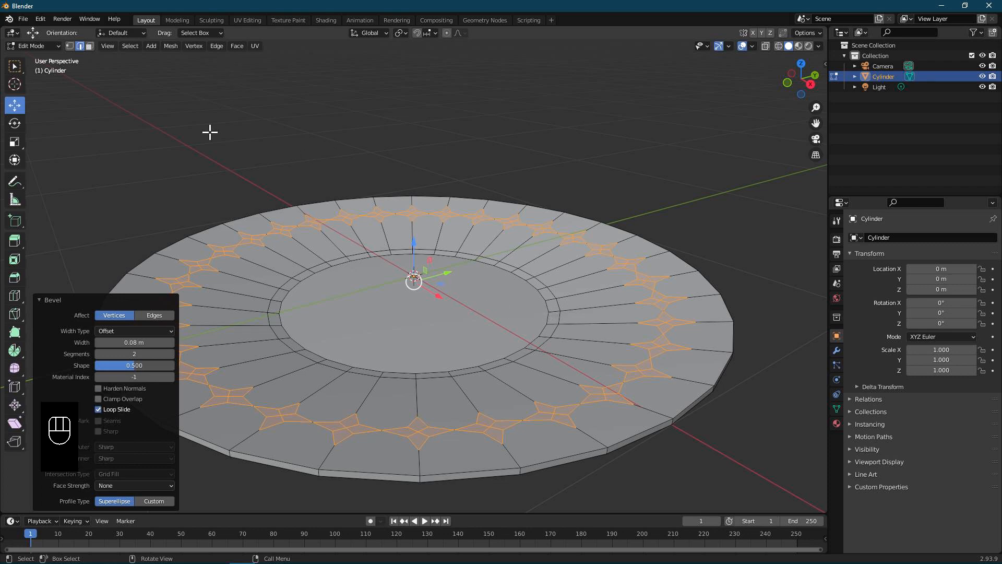
# Switch to face selection, create a material named Star and assign it to the selected star faces
pyautogui.click(89, 46)
pyautogui.moveTo(594, 289); pyautogui.dragTo(562, 275, button='middle')
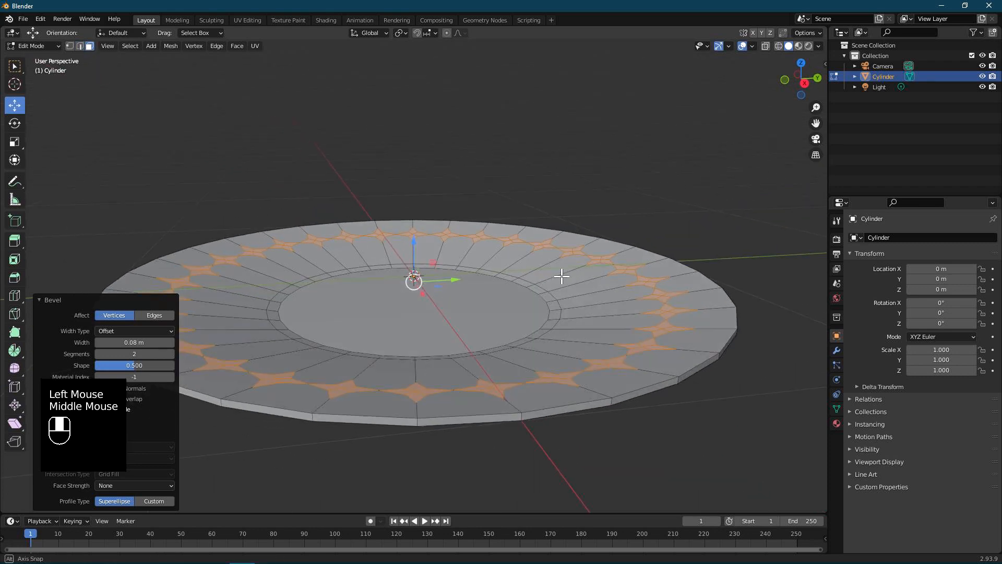
pyautogui.click(836, 423)
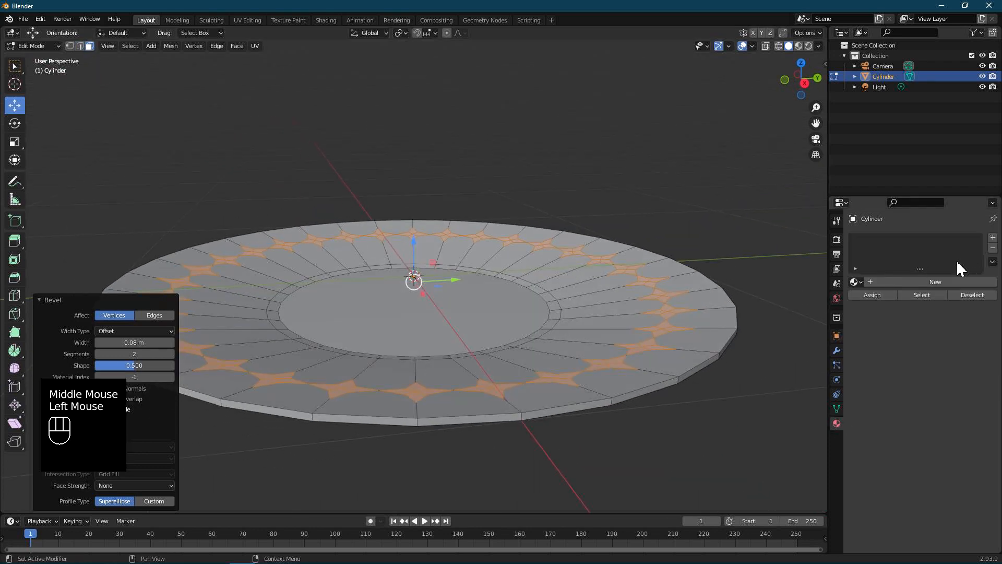
pyautogui.click(927, 282)
pyautogui.click(900, 282)
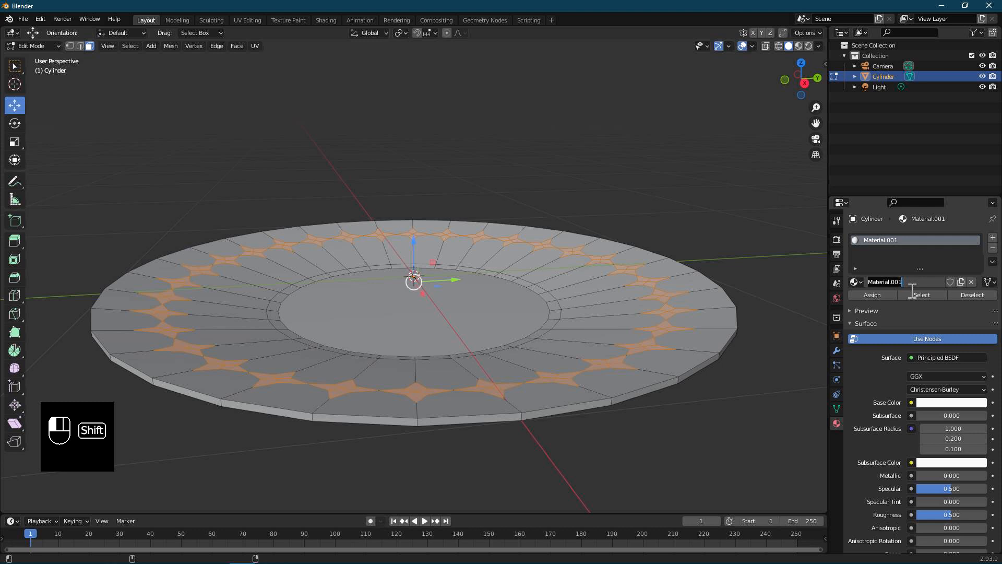
pyautogui.write('Star')
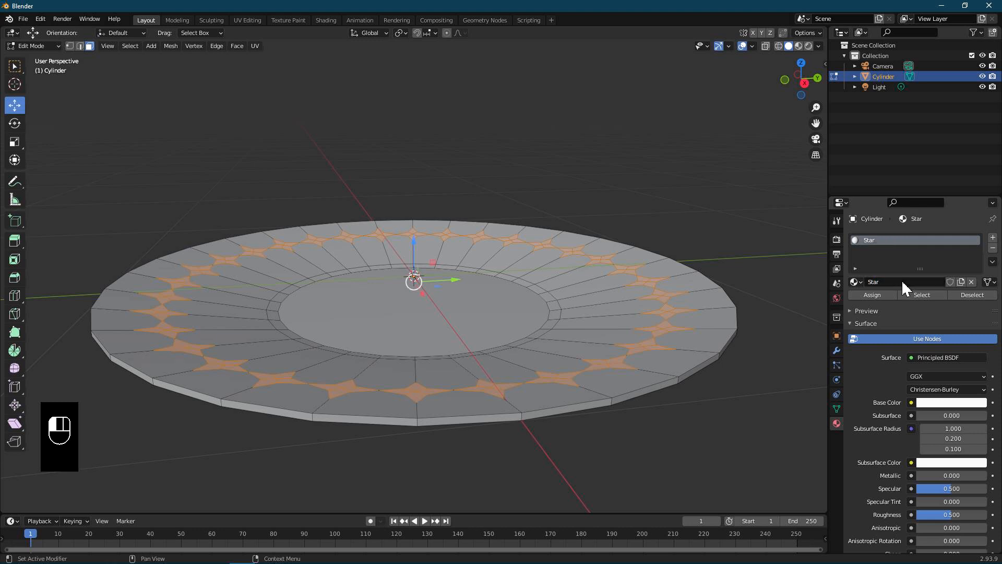
pyautogui.click(868, 295)
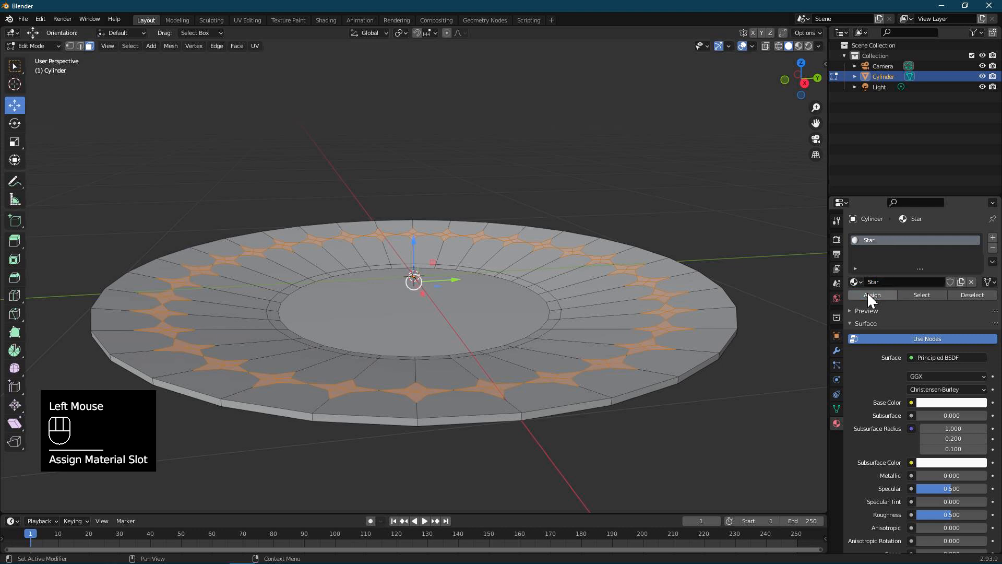
# Invert the selection, add a second material named Plate and assign it to all the remaining faces
pyautogui.moveTo(538, 320); pyautogui.dragTo(537, 321, button='middle')
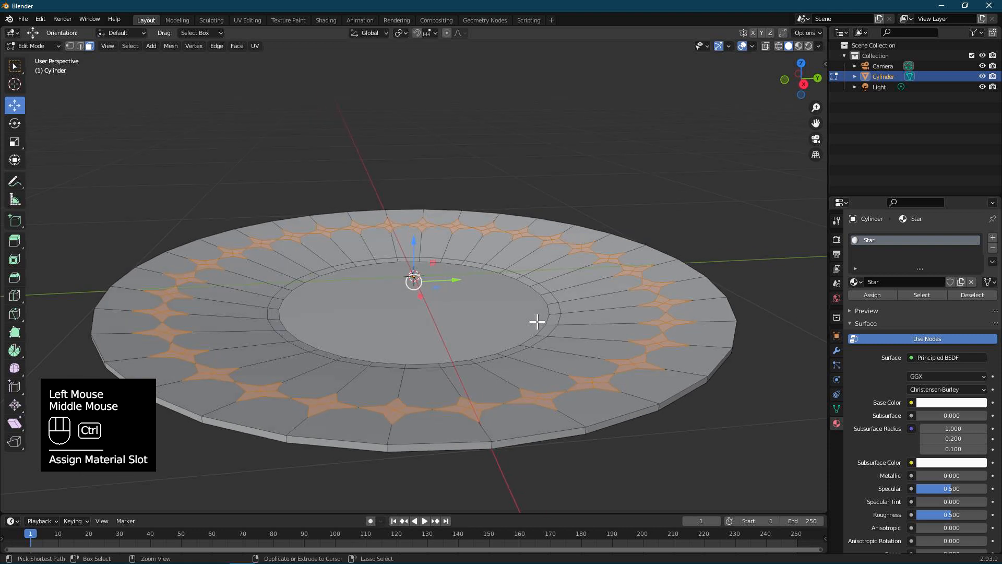
pyautogui.hotkey('ctrl', 'i')
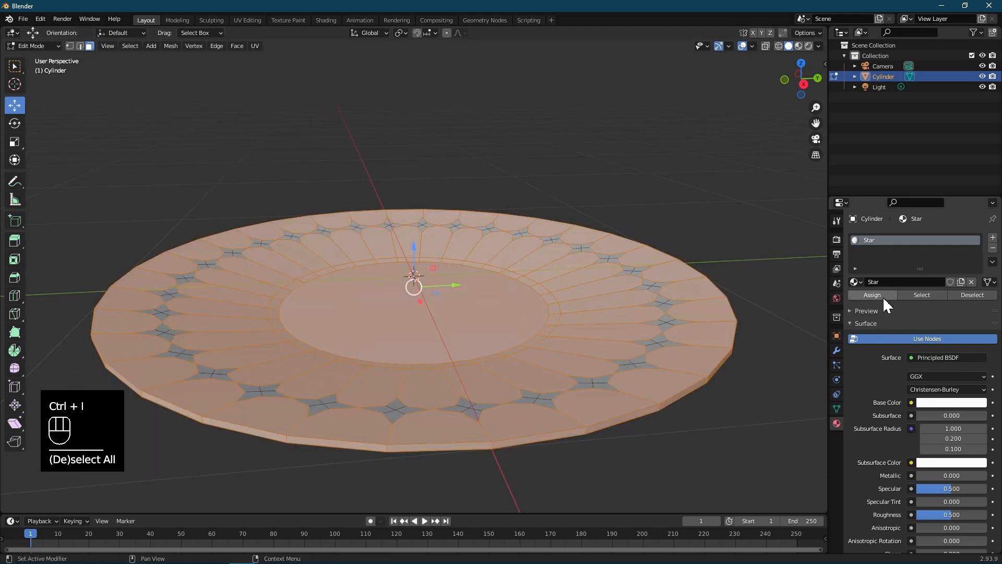
pyautogui.click(992, 238)
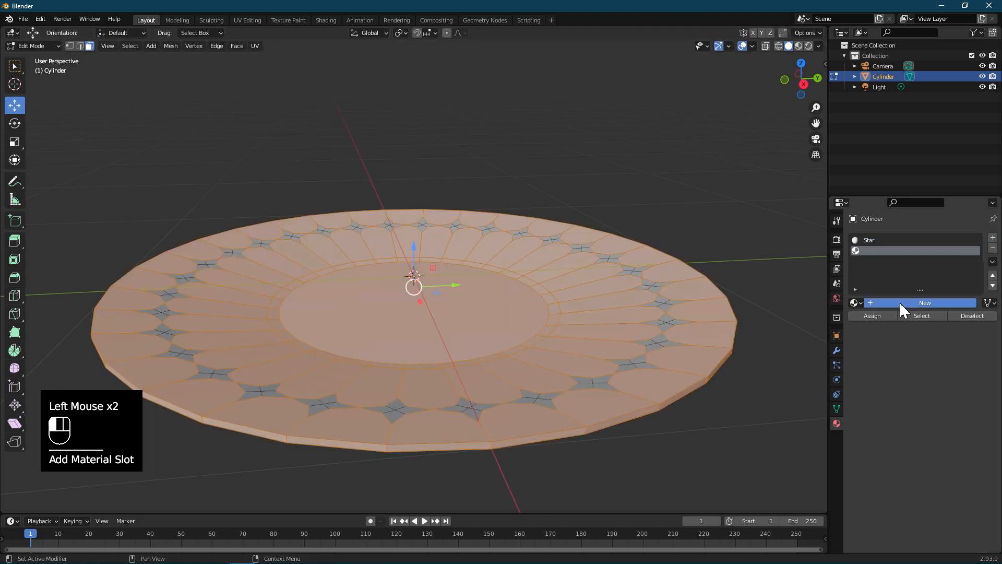
pyautogui.click(900, 301)
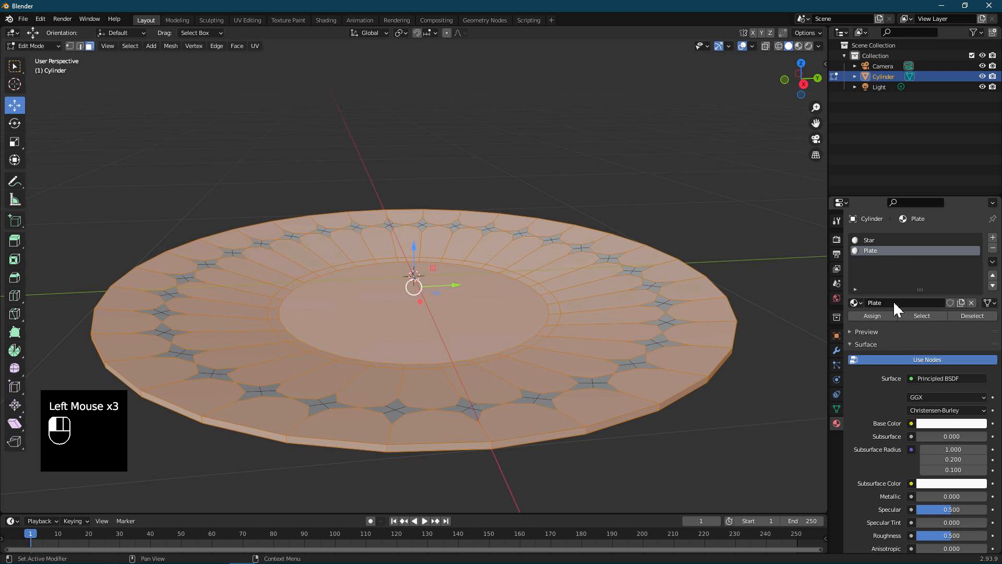
pyautogui.click(879, 315)
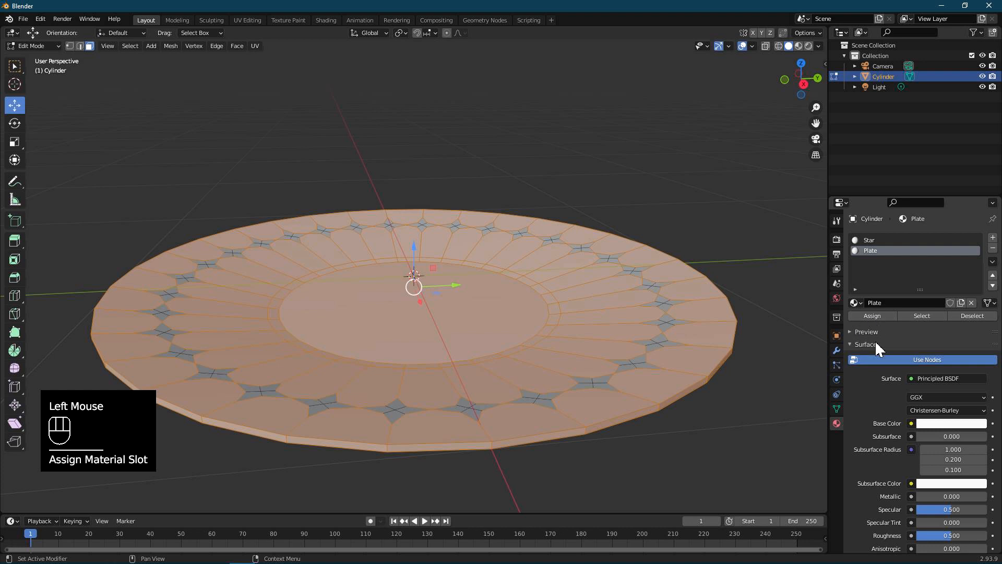
# Set the roughness of both the Plate material and the Star material to 0
pyautogui.moveTo(960, 536); pyautogui.dragTo(934, 535)
pyautogui.moveTo(609, 318); pyautogui.dragTo(604, 318, button='middle')
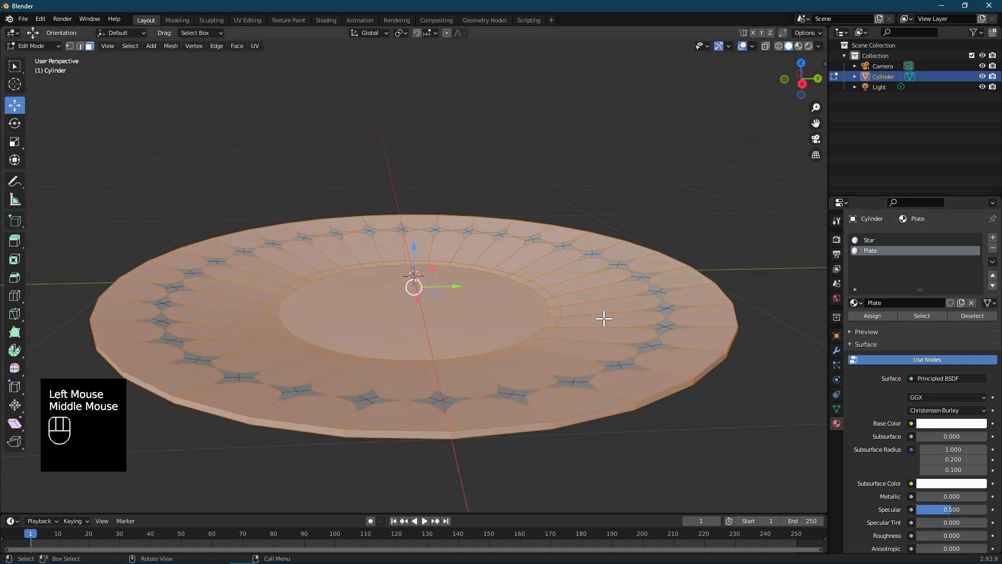
pyautogui.click(894, 240)
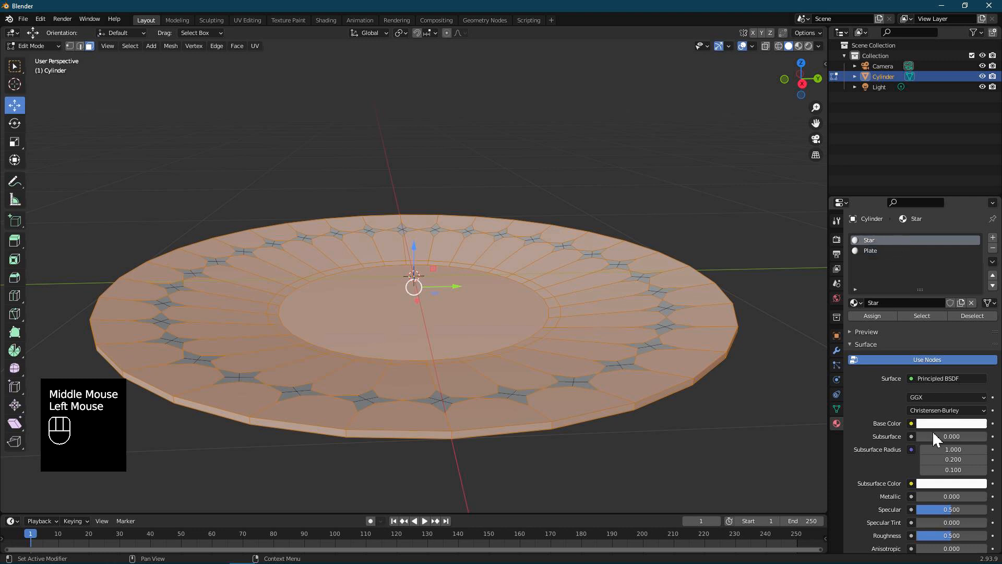
pyautogui.moveTo(954, 536); pyautogui.dragTo(915, 535)
# Give the Star material a bright yellow base color and switch the viewport to Material Preview shading
pyautogui.click(950, 424)
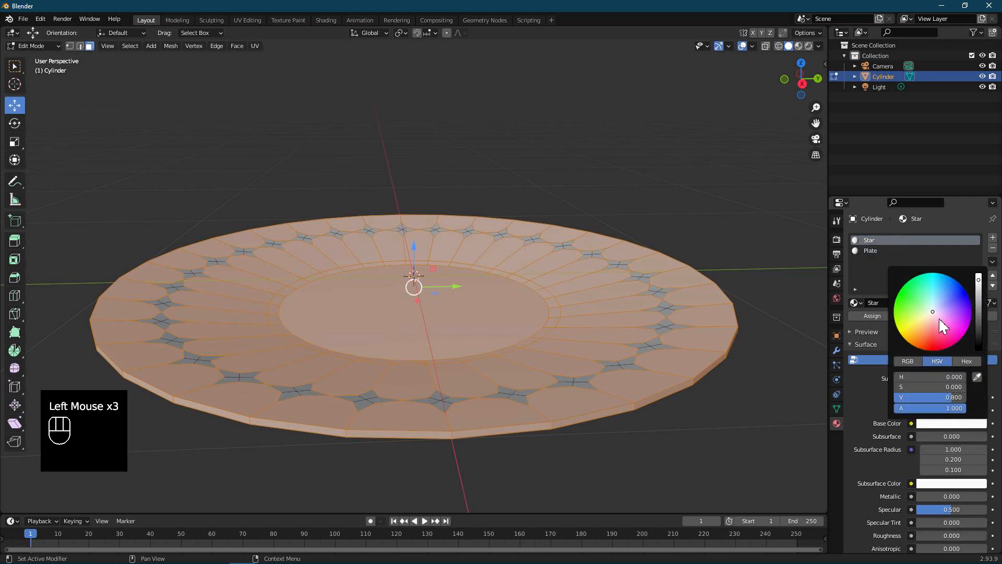
pyautogui.moveTo(940, 319); pyautogui.dragTo(905, 339)
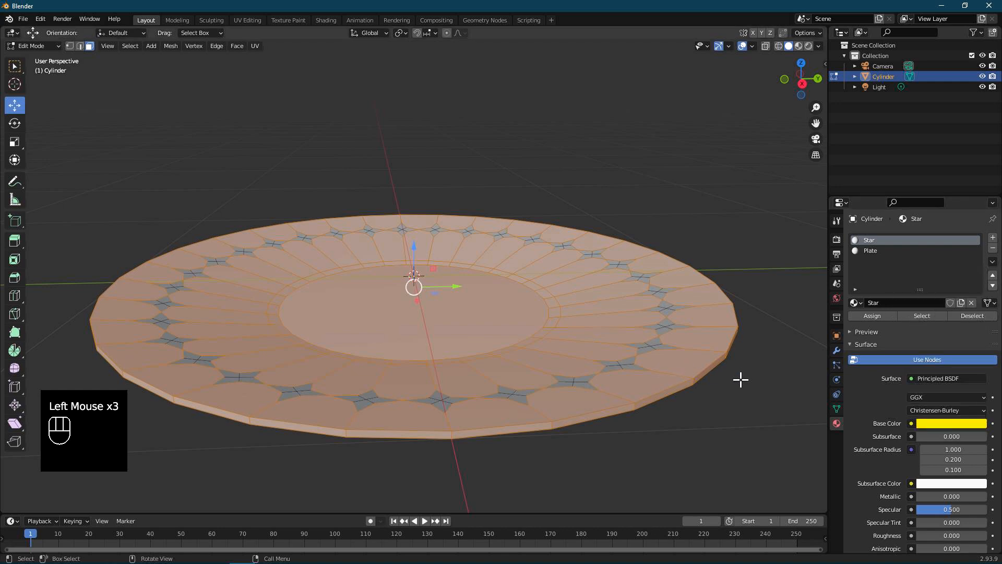
pyautogui.moveTo(740, 378); pyautogui.dragTo(647, 364, button='middle')
pyautogui.click(799, 46)
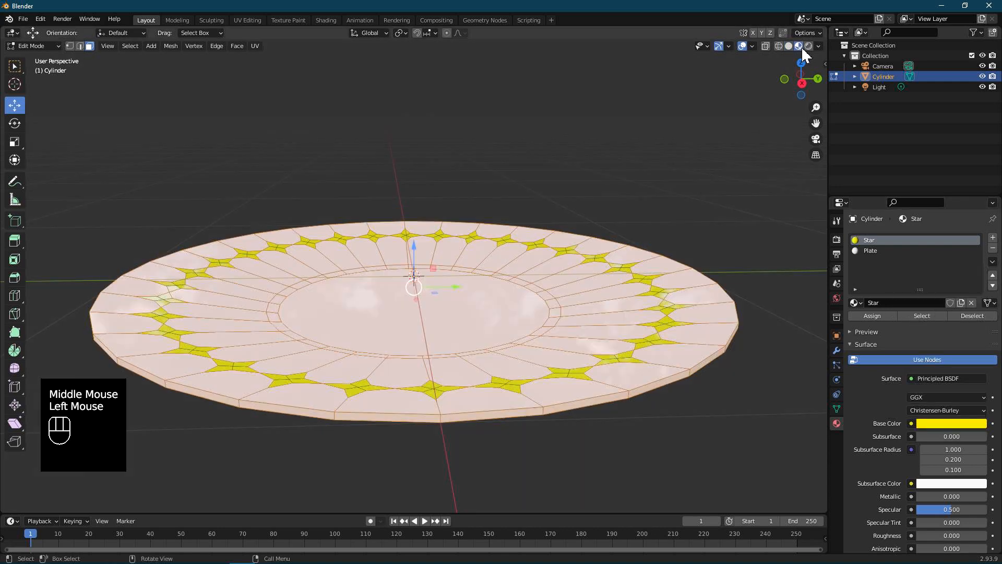
pyautogui.moveTo(715, 224); pyautogui.dragTo(689, 250, button='middle')
# Return to Object Mode and apply Shade Smooth to the plate
pyautogui.press('Tab')
pyautogui.moveTo(649, 286)
pyautogui.mouseDown(button='middle')
pyautogui.moveTo(631, 296)
pyautogui.moveTo(530, 271)
pyautogui.moveTo(569, 233)
pyautogui.moveTo(625, 257)
pyautogui.moveTo(539, 313)
pyautogui.moveTo(532, 293)
pyautogui.mouseUp(button='middle')
pyautogui.click(553, 271)
pyautogui.rightClick(553, 270)
pyautogui.click(553, 270)
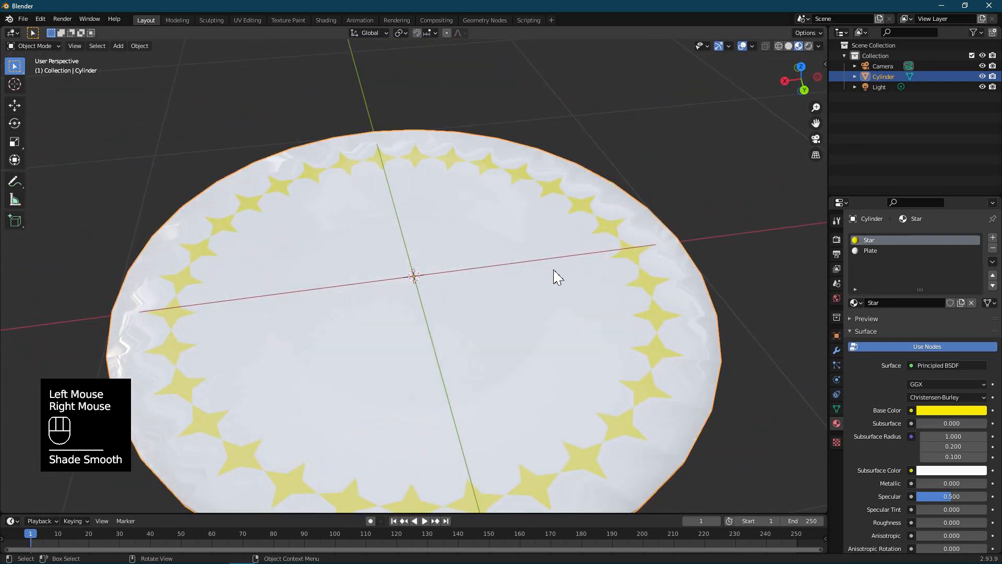
# Set the Star material's Metallic value to 1.000 and check the stars' reflections from several angles
pyautogui.moveTo(521, 329)
pyautogui.mouseDown(button='middle')
pyautogui.moveTo(548, 298)
pyautogui.moveTo(600, 279)
pyautogui.moveTo(595, 311)
pyautogui.moveTo(425, 358)
pyautogui.mouseUp(button='middle')
pyautogui.scroll(-2, 454, 345)
pyautogui.moveTo(485, 329); pyautogui.dragTo(578, 270, button='middle')
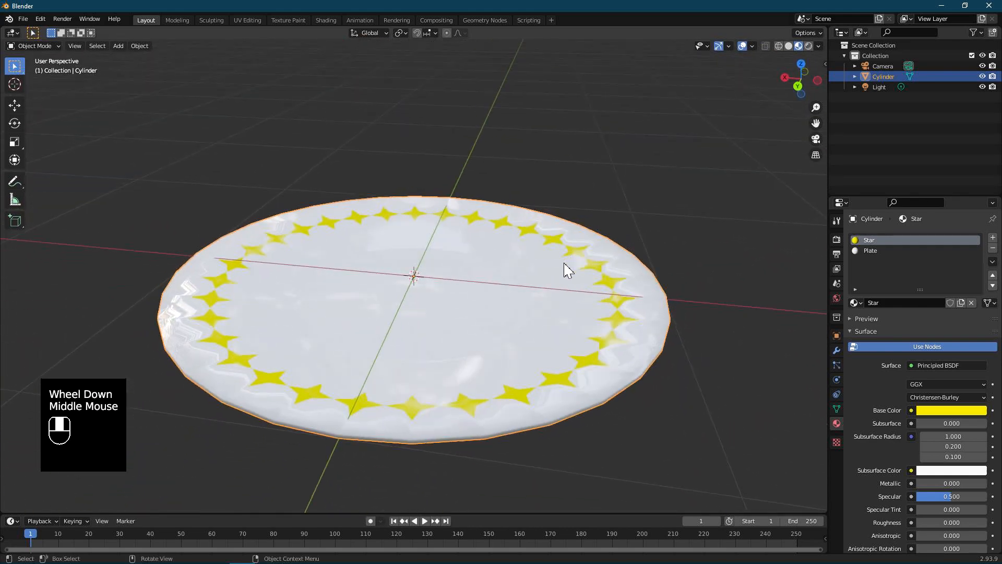
pyautogui.scroll(2, 533, 281)
pyautogui.moveTo(488, 306); pyautogui.dragTo(372, 330, button='middle')
pyautogui.keyDown('shift'); pyautogui.moveTo(407, 318); pyautogui.dragTo(424, 279, button='middle'); pyautogui.keyUp('shift')
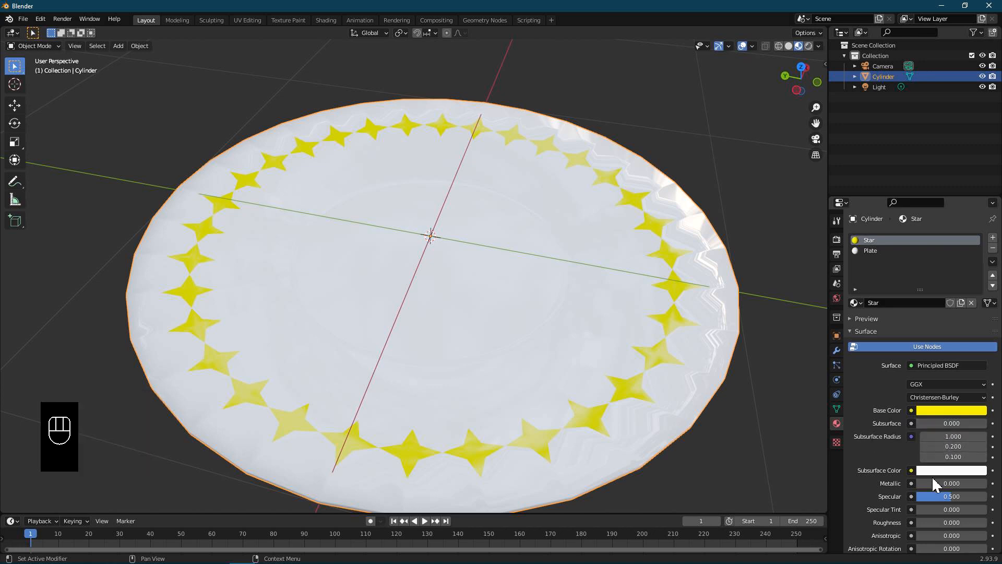
pyautogui.moveTo(925, 485); pyautogui.dragTo(989, 484)
pyautogui.moveTo(593, 354); pyautogui.dragTo(515, 380, button='middle')
pyautogui.scroll(-2, 514, 320)
pyautogui.moveTo(514, 320); pyautogui.dragTo(543, 248, button='middle')
pyautogui.scroll(1, 518, 324)
pyautogui.scroll(-1, 518, 324)
pyautogui.scroll(2, 525, 268)
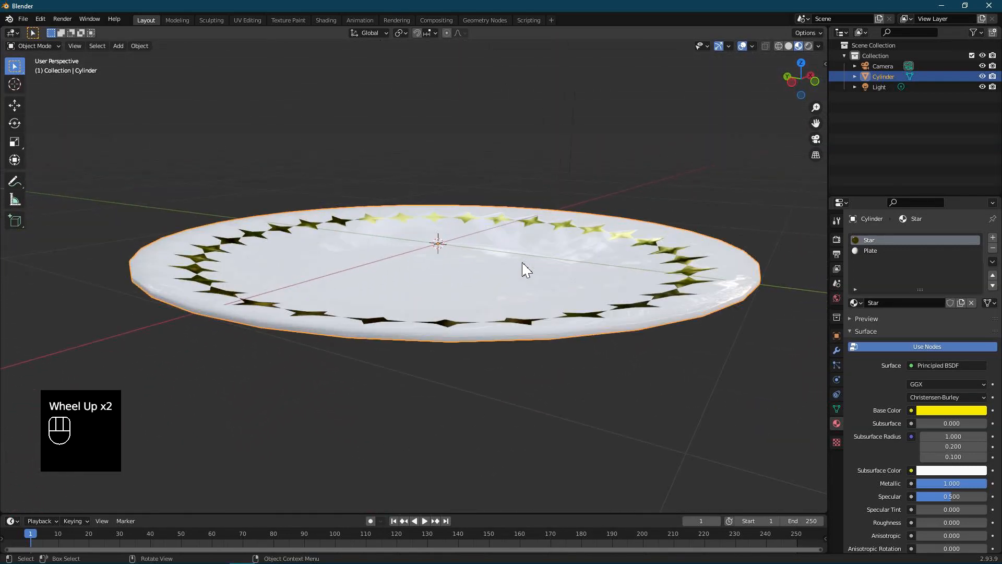
# In Edit Mode, select the face loop around the plate's outer edge, assign the Star material to it and return to Object Mode
pyautogui.scroll(1, 526, 270)
pyautogui.press('Tab')
pyautogui.click(488, 372)
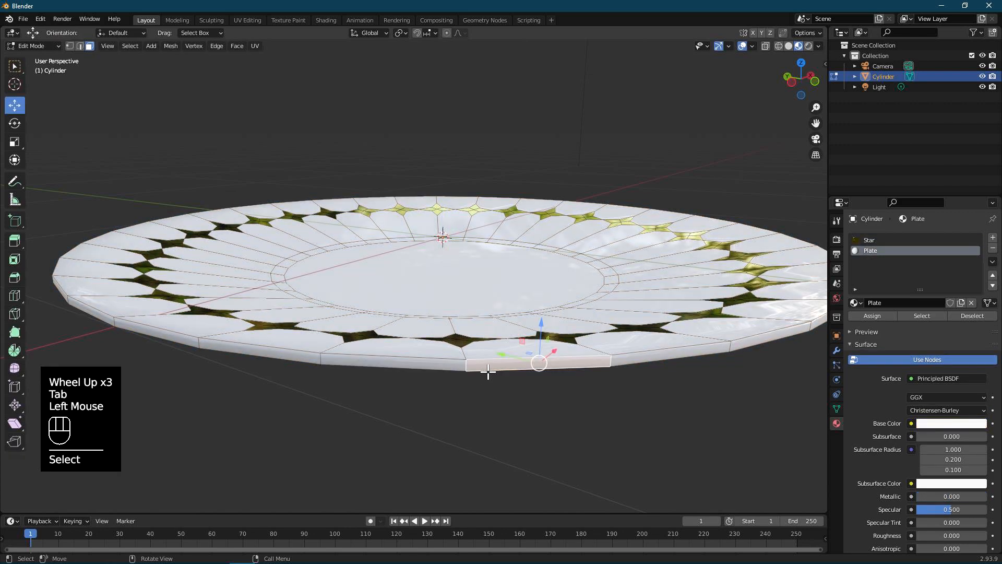
pyautogui.keyDown('alt'); pyautogui.click(488, 372); pyautogui.keyUp('alt')
pyautogui.keyDown('alt'); pyautogui.keyDown('shift'); pyautogui.click(619, 364); pyautogui.keyUp('shift'); pyautogui.keyUp('alt')
pyautogui.keyDown('alt'); pyautogui.click(617, 366); pyautogui.keyUp('alt')
pyautogui.moveTo(618, 369); pyautogui.dragTo(549, 366, button='middle')
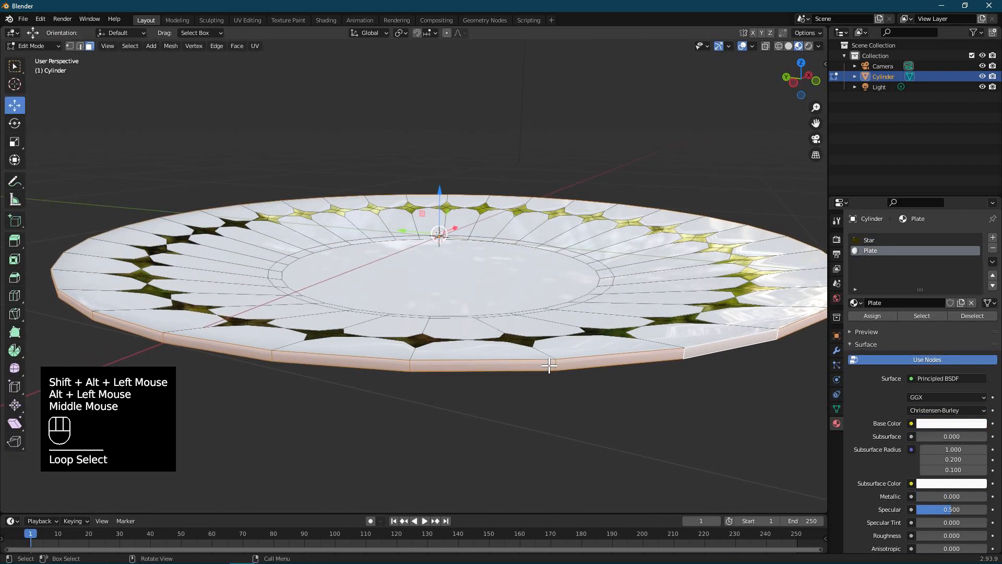
pyautogui.click(887, 240)
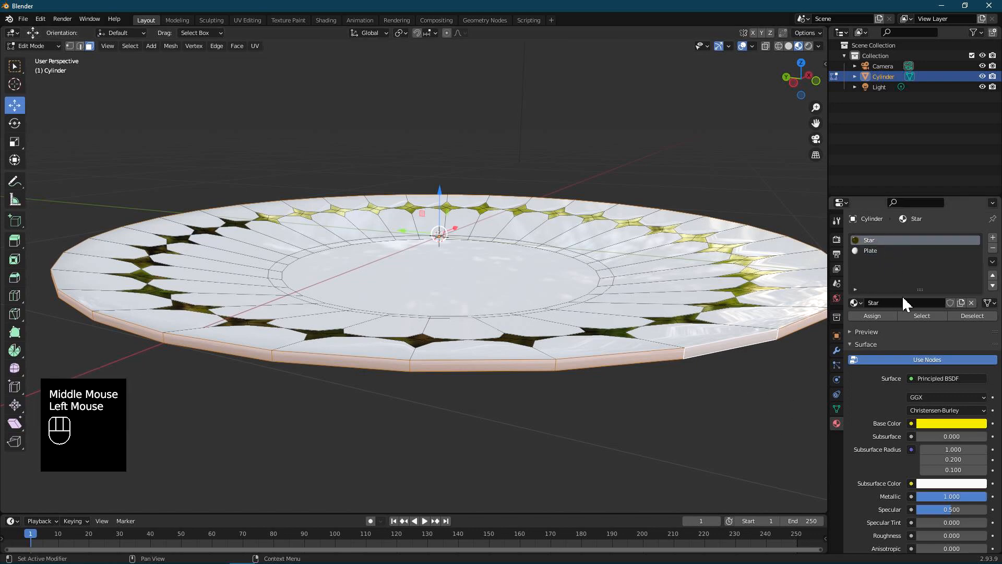
pyautogui.click(872, 316)
pyautogui.click(581, 322)
pyautogui.moveTo(505, 316); pyautogui.dragTo(315, 311, button='middle')
pyautogui.scroll(-2, 498, 317)
pyautogui.press('Tab')
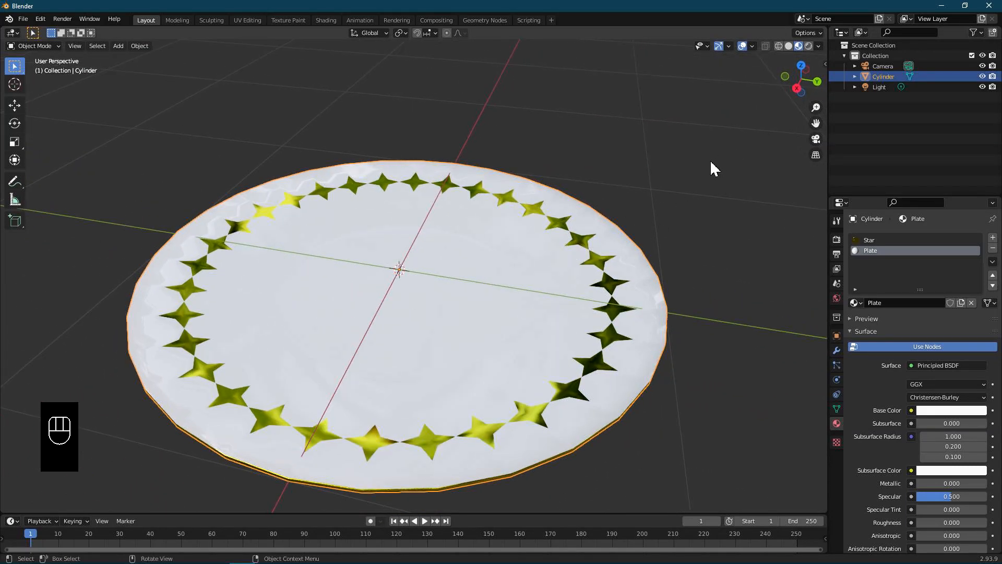
# Lock the camera to the view, bring it closer so the plate fills more of the frame, and leave the camera view
pyautogui.press('n')
pyautogui.click(822, 109)
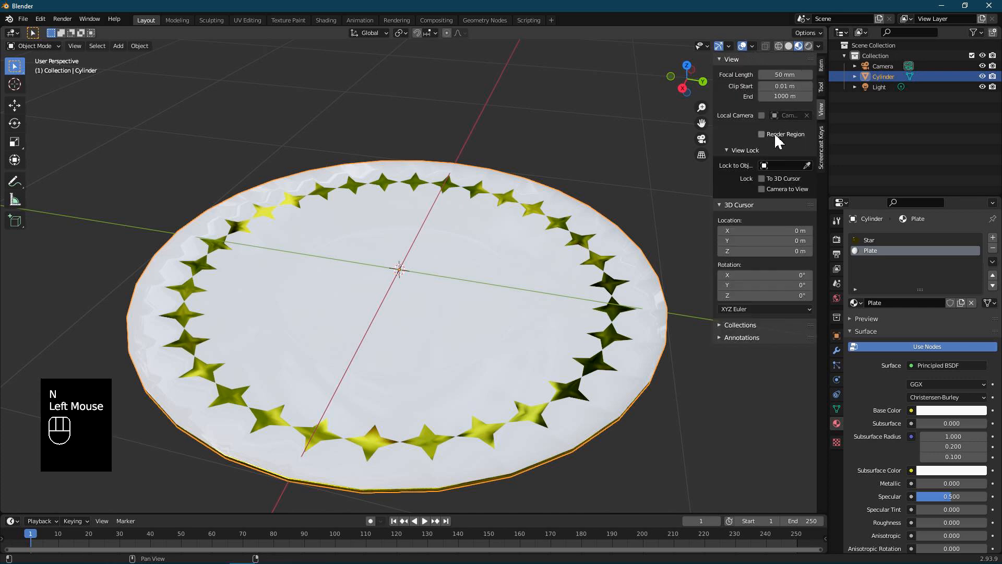
pyautogui.click(761, 189)
pyautogui.moveTo(539, 275); pyautogui.dragTo(550, 273, button='middle')
pyautogui.press('KP_0')
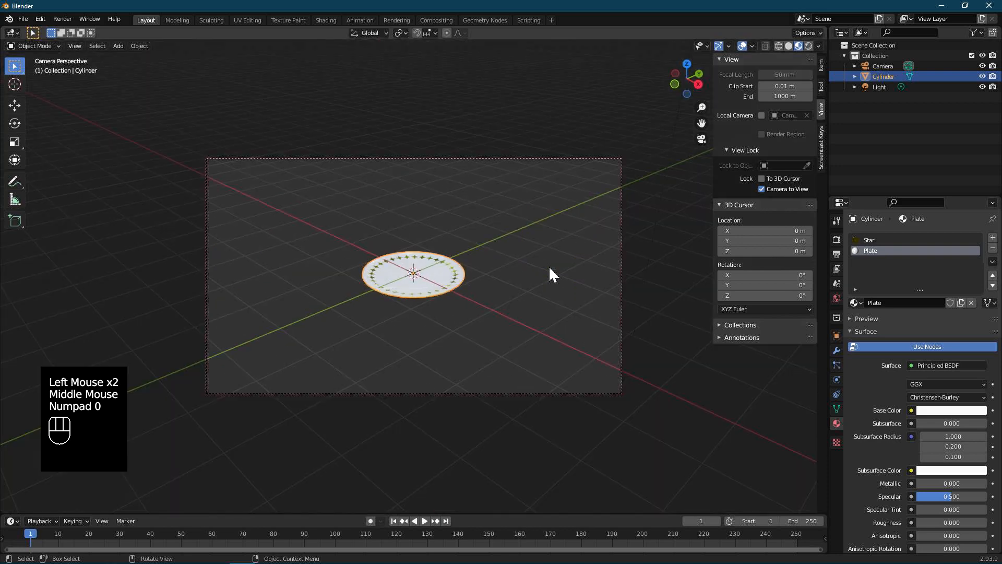
pyautogui.scroll(4, 489, 273)
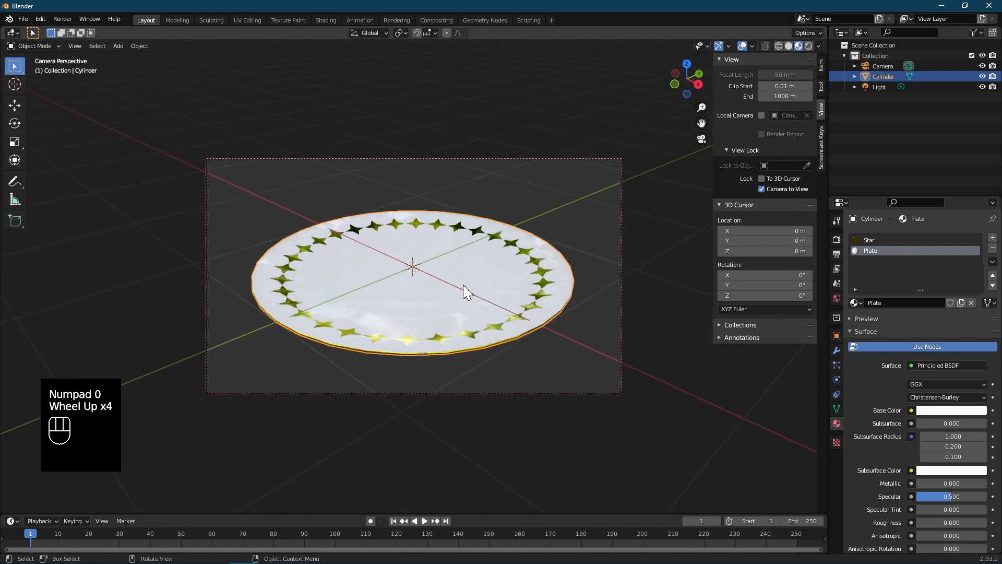
pyautogui.press('KP_0')
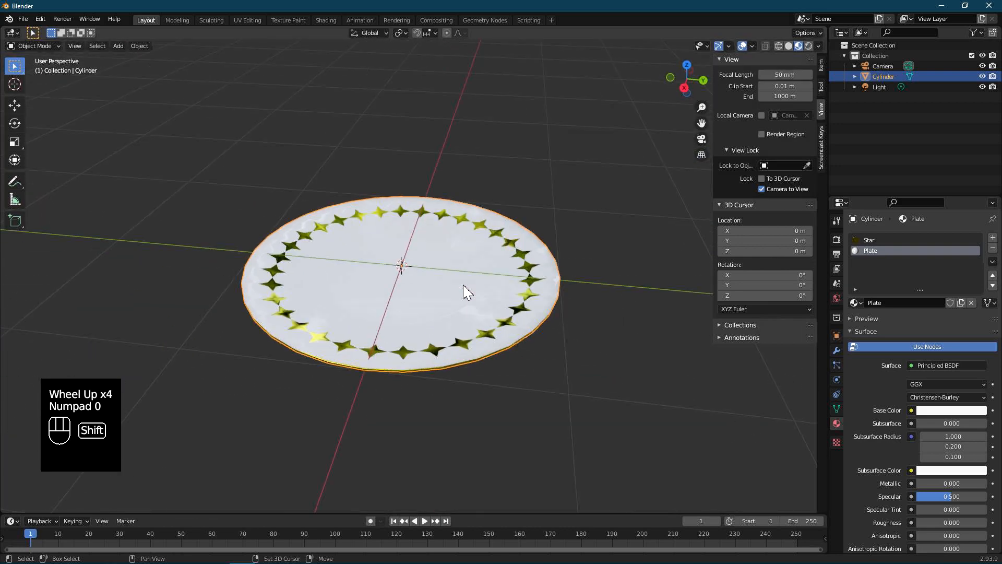
# Add a plane mesh and scale it by 30 in Edit Mode as a ground surface
pyautogui.hotkey('shift', 'a')
pyautogui.click(508, 296)
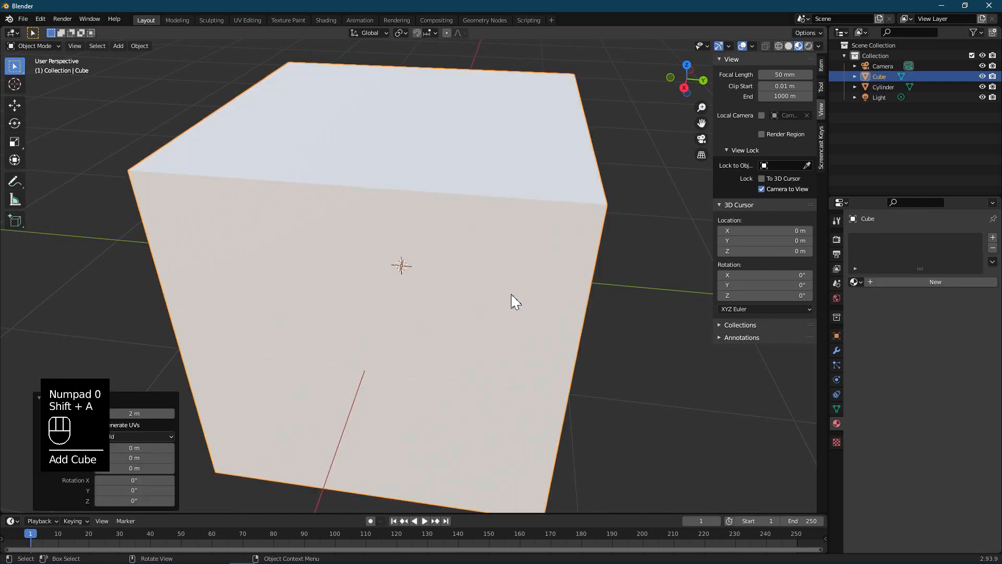
pyautogui.hotkey('shift', 'a')
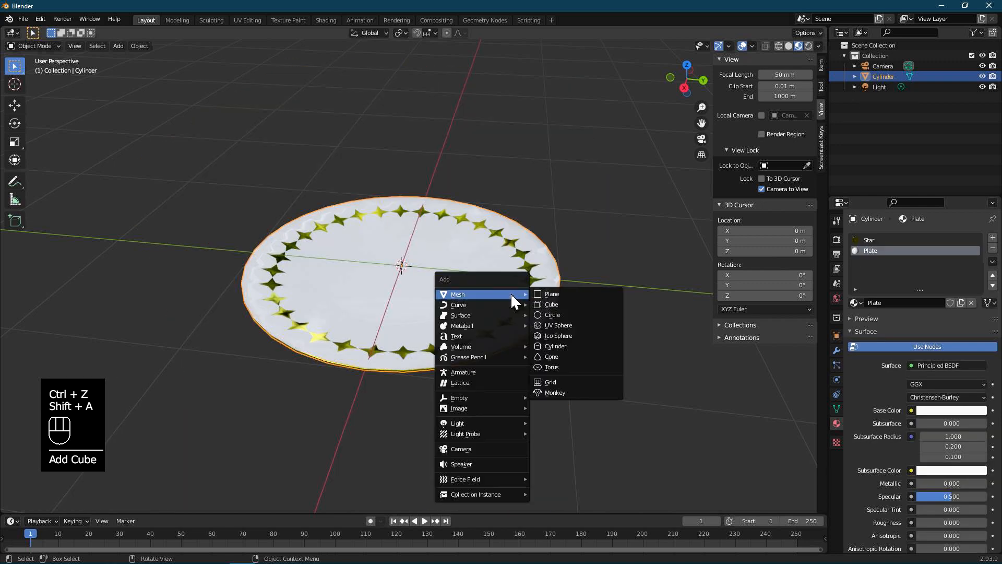
pyautogui.click(560, 292)
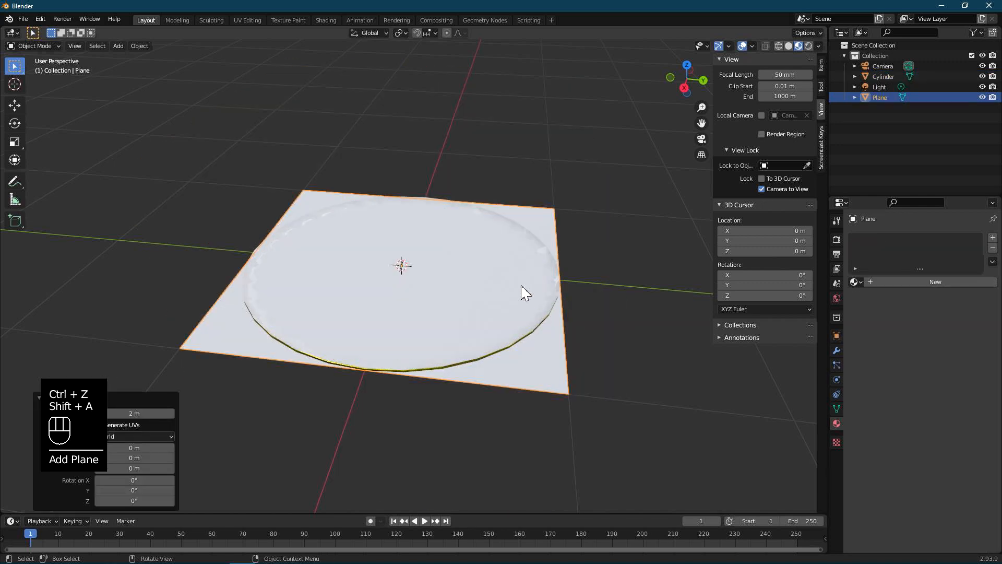
pyautogui.press('Tab')
pyautogui.press('s')
pyautogui.press('3')
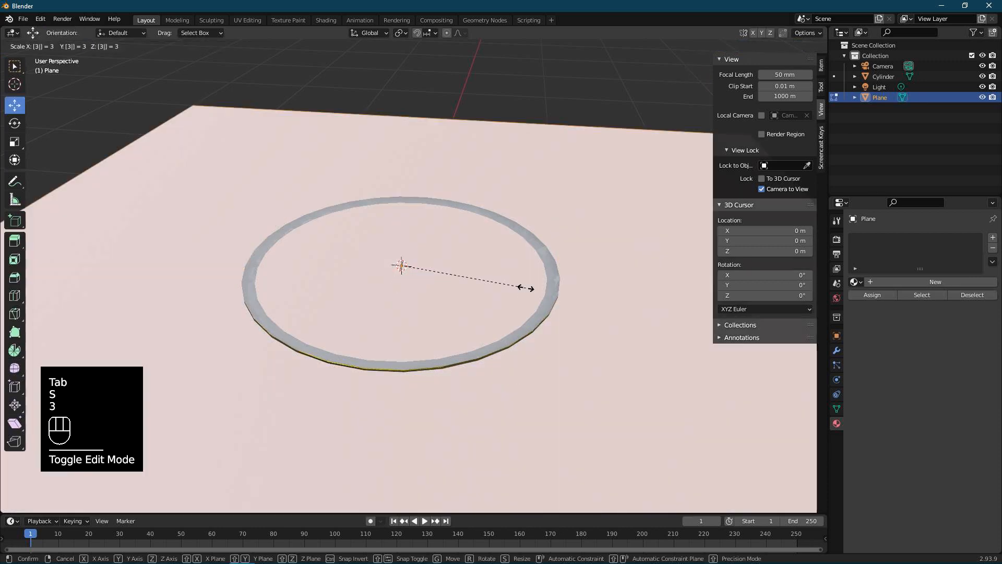
pyautogui.press('0')
pyautogui.click(532, 289)
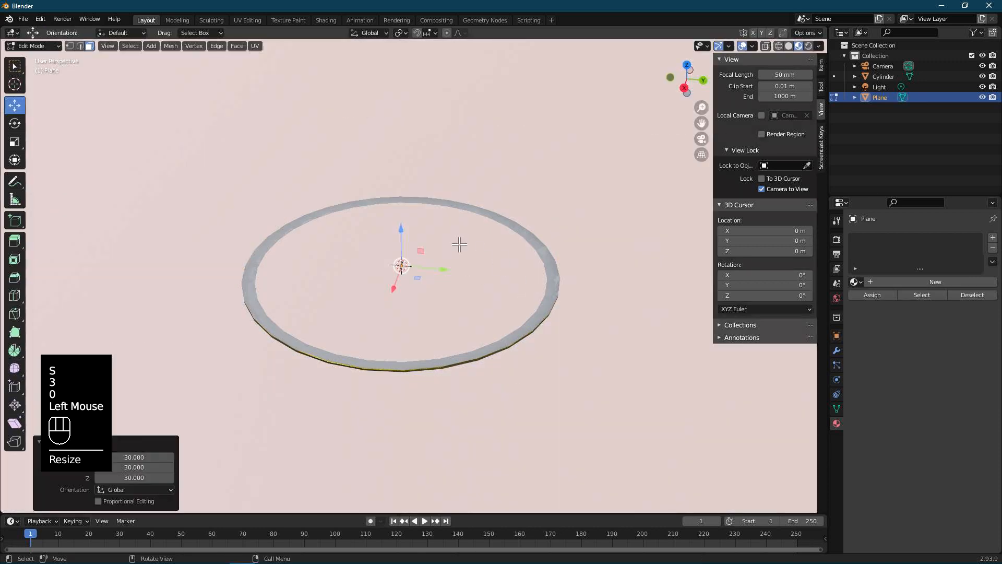
# Lower the ground plane along Z so it sits beneath the plate
pyautogui.moveTo(403, 235); pyautogui.dragTo(412, 269)
pyautogui.moveTo(413, 269); pyautogui.dragTo(448, 279, button='middle')
pyautogui.moveTo(412, 247); pyautogui.dragTo(412, 254)
pyautogui.moveTo(412, 254); pyautogui.dragTo(485, 283, button='middle')
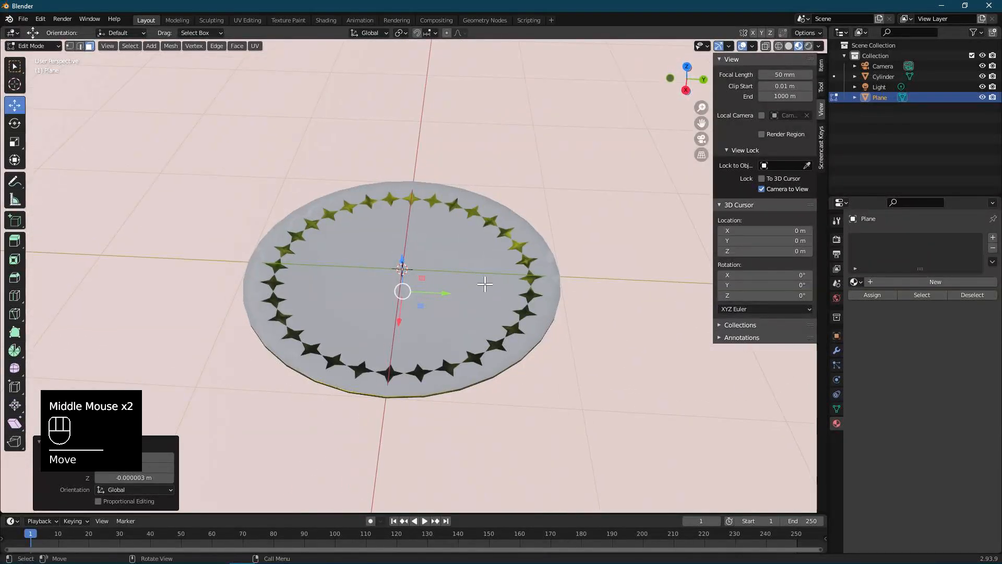
# Set the render engine to Cycles with GPU Compute and enable NLM denoising for renders
pyautogui.click(837, 239)
pyautogui.click(930, 237)
pyautogui.click(922, 266)
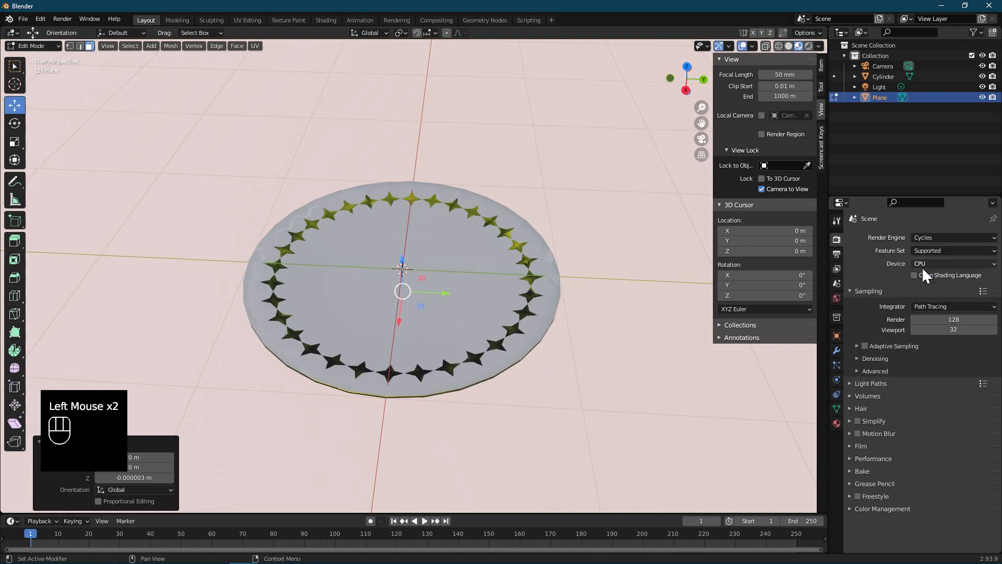
pyautogui.click(941, 262)
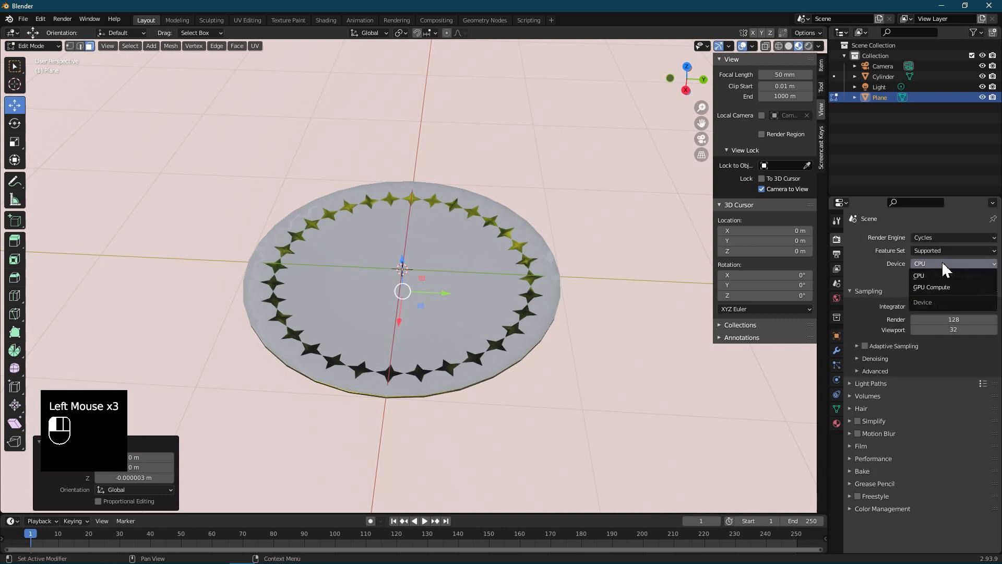
pyautogui.click(928, 285)
pyautogui.click(856, 347)
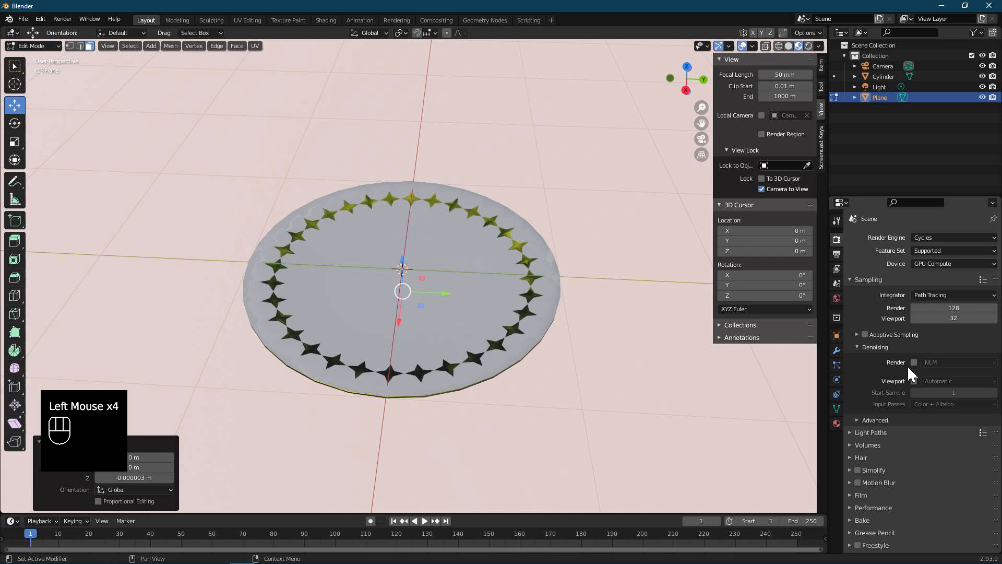
pyautogui.scroll(-2, 857, 421)
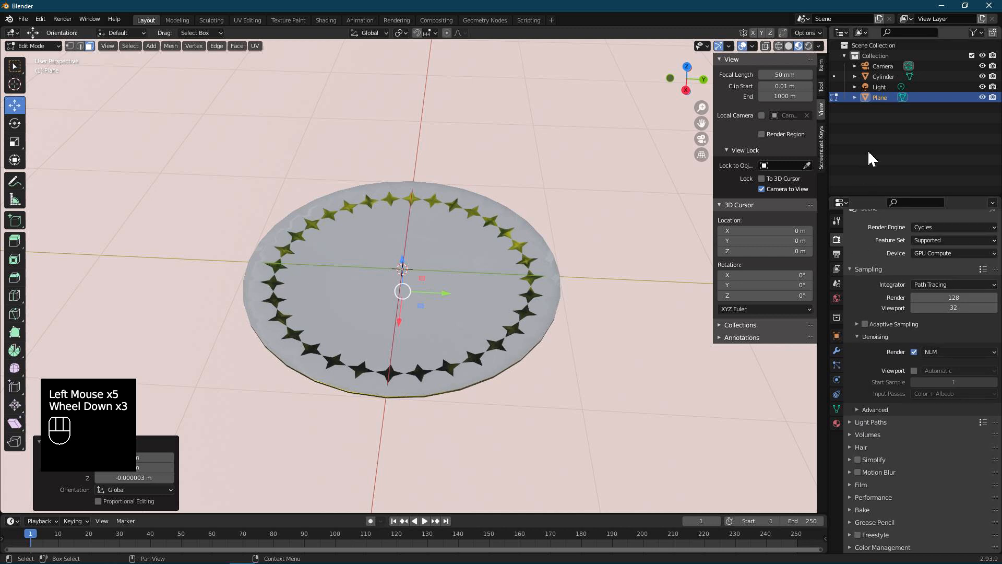
# Leave Edit Mode, select the scene's light and change its type to Area
pyautogui.moveTo(652, 156); pyautogui.dragTo(642, 172, button='middle')
pyautogui.press('Tab')
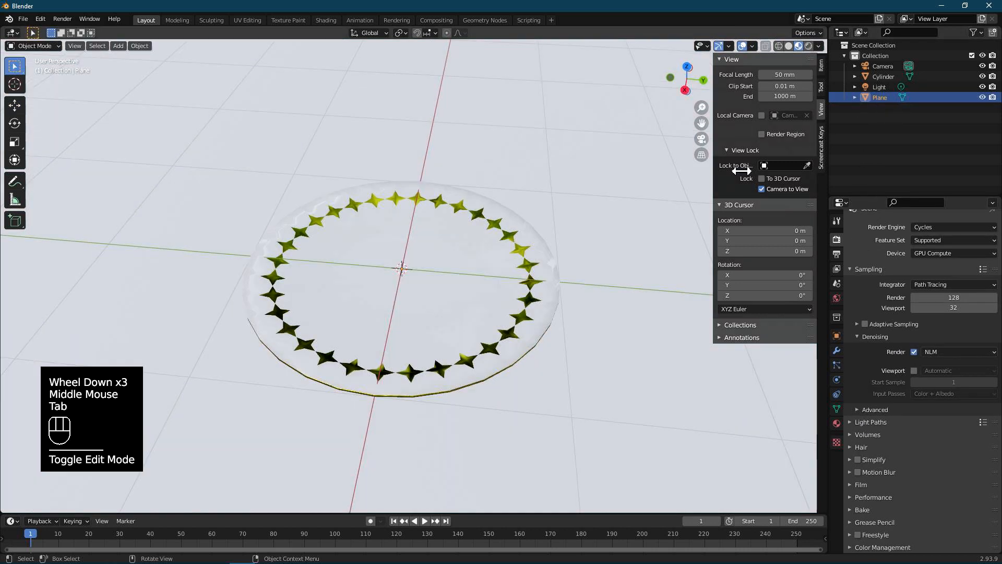
pyautogui.click(879, 88)
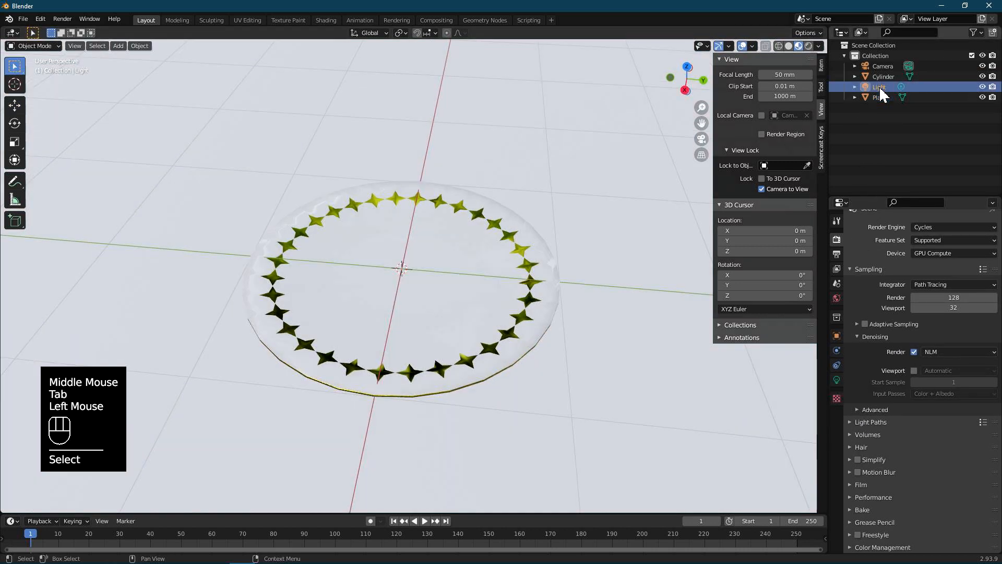
pyautogui.click(836, 380)
pyautogui.click(979, 281)
pyautogui.moveTo(679, 271); pyautogui.dragTo(615, 249, button='middle')
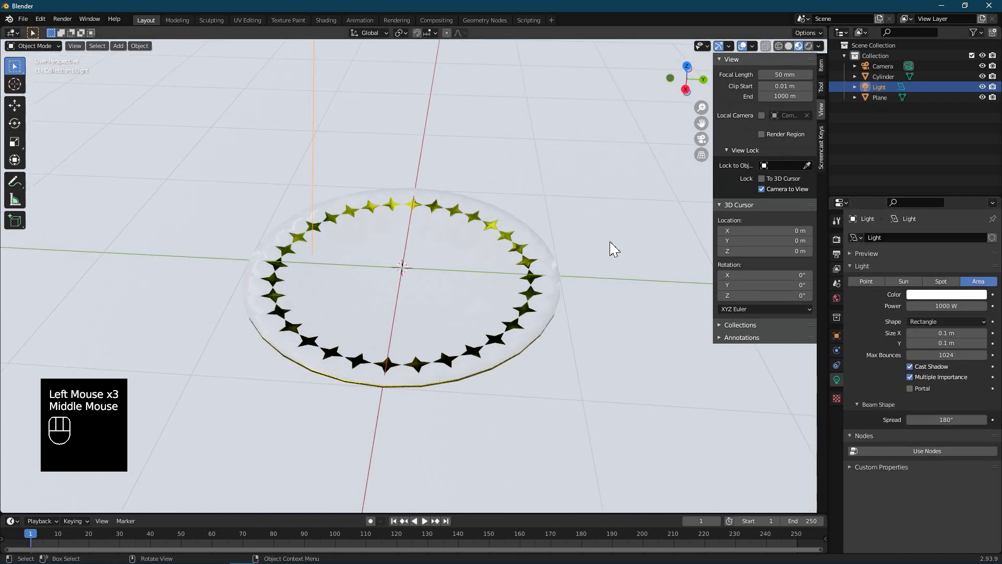
# Switch the viewport to Rendered shading, turn off Scene World lighting and inspect the plate
pyautogui.click(808, 46)
pyautogui.moveTo(530, 278); pyautogui.dragTo(487, 291, button='middle')
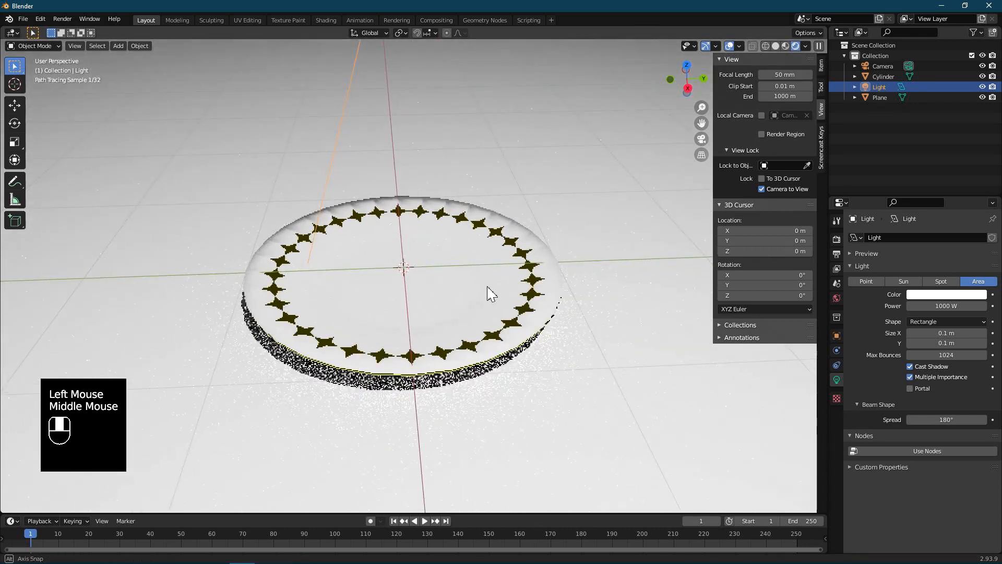
pyautogui.click(806, 46)
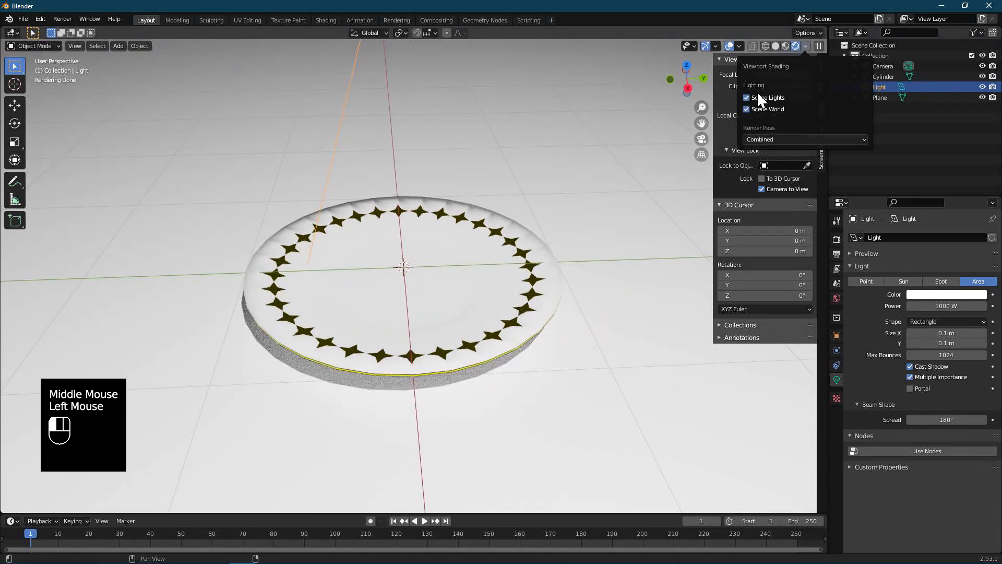
pyautogui.click(745, 106)
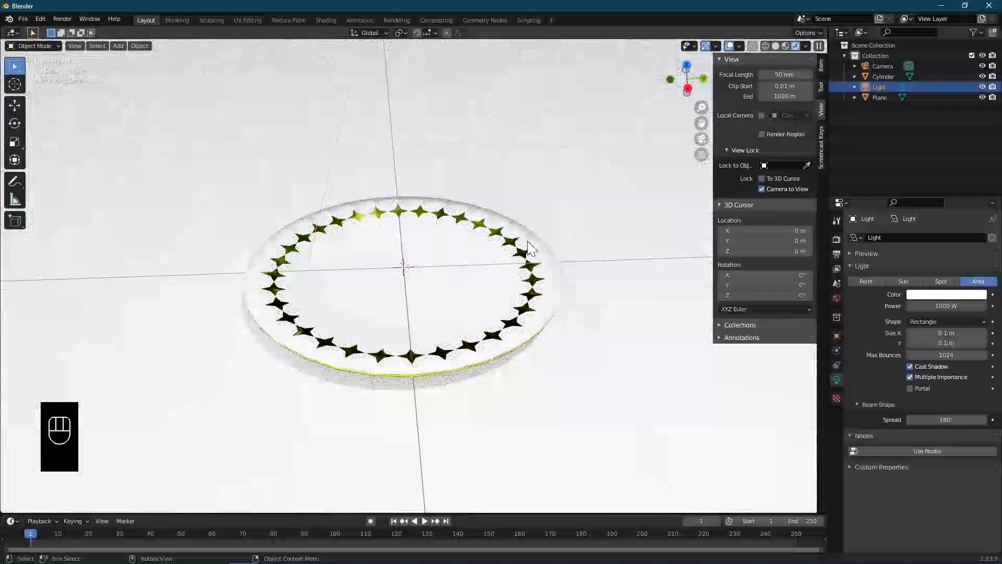
pyautogui.moveTo(512, 240); pyautogui.dragTo(523, 242, button='middle')
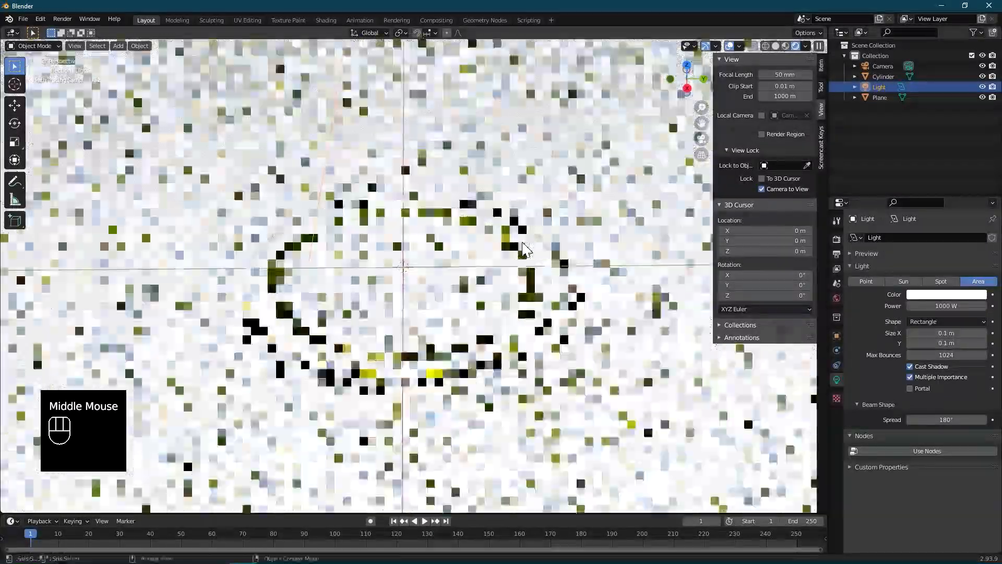
pyautogui.scroll(1, 474, 284)
pyautogui.scroll(-1, 479, 293)
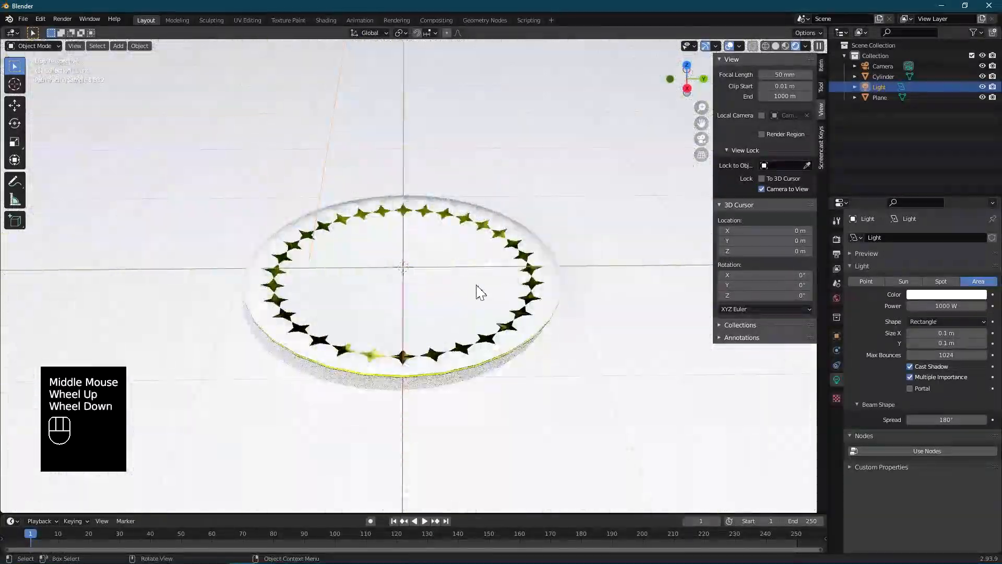
# Look through the camera, render a test image of the plate and close the render result
pyautogui.press('KP_0')
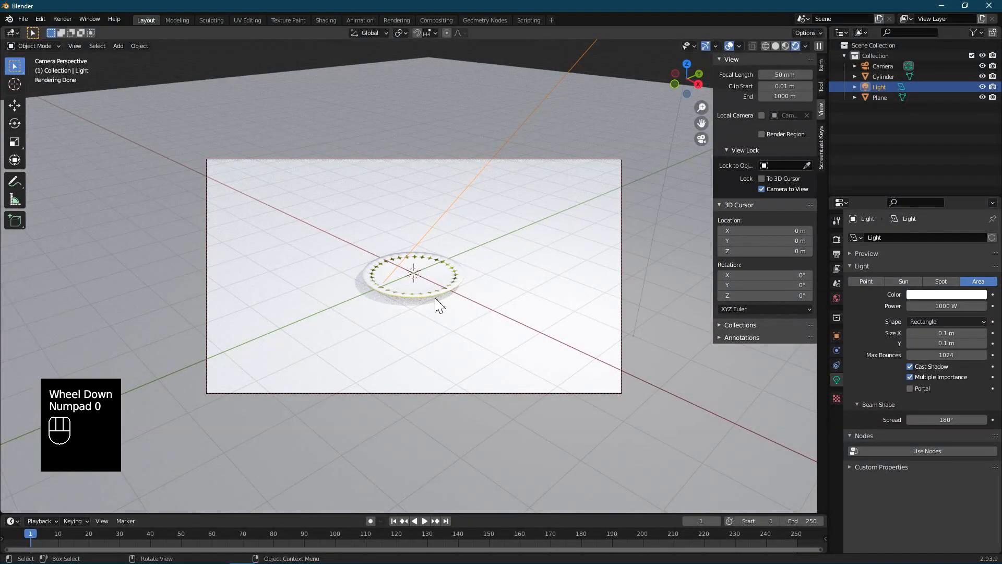
pyautogui.click(63, 19)
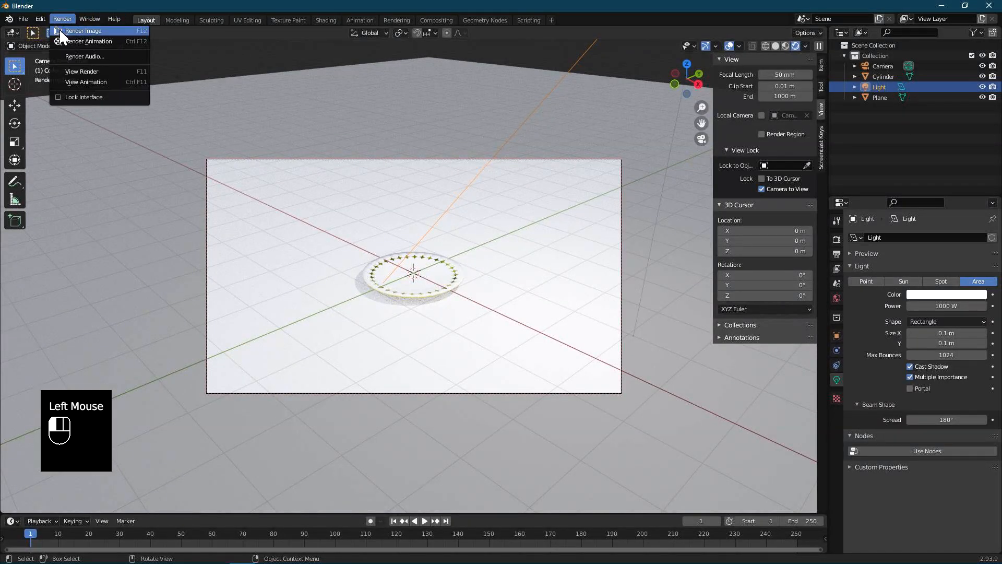
pyautogui.click(84, 31)
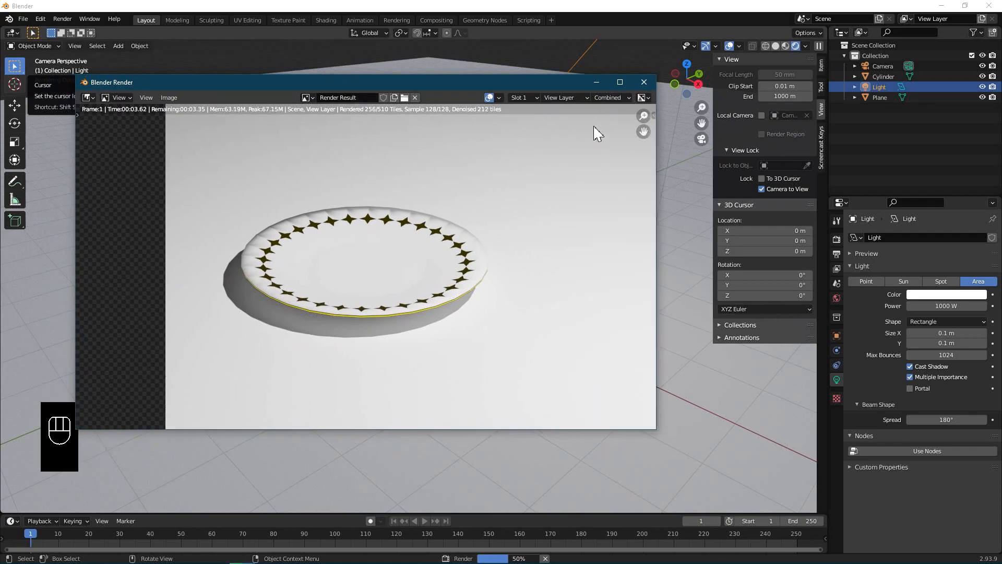
pyautogui.click(644, 83)
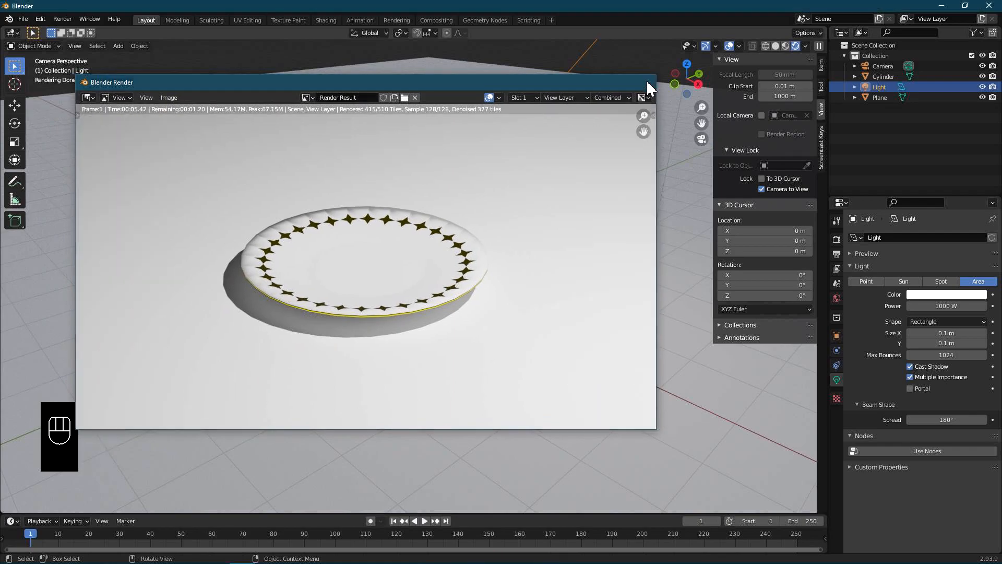
# Swing the camera around the plate so it looks down on it from a steeper angle
pyautogui.scroll(2, 444, 245)
pyautogui.moveTo(437, 257); pyautogui.dragTo(424, 305, button='middle')
pyautogui.moveTo(414, 264)
pyautogui.mouseDown(button='middle')
pyautogui.moveTo(436, 257)
pyautogui.moveTo(477, 268)
pyautogui.mouseUp(button='middle')
pyautogui.moveTo(425, 292); pyautogui.dragTo(534, 293, button='middle')
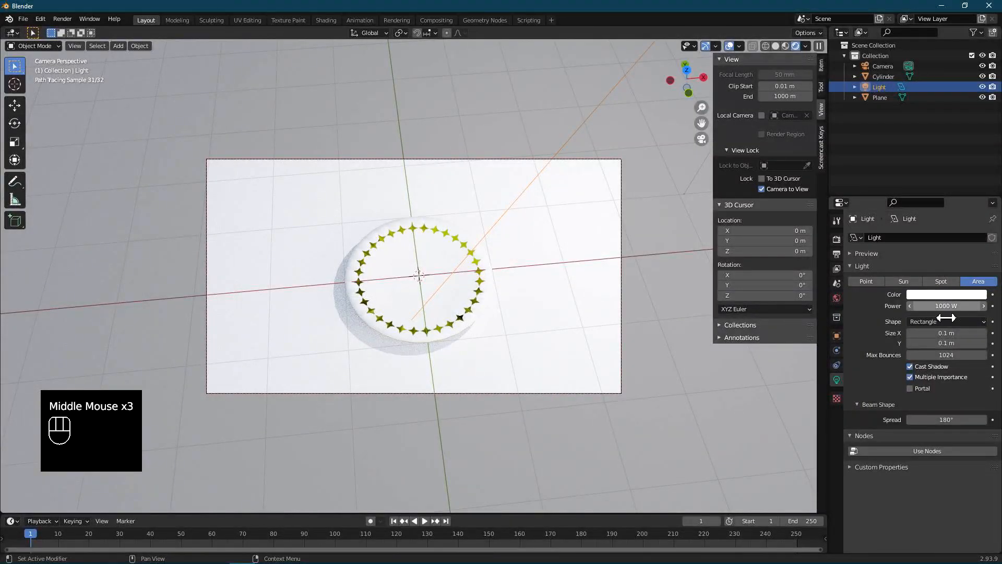
# Set the area light's power to 2000 W
pyautogui.click(932, 307)
pyautogui.write('2000')
pyautogui.press('Tab')
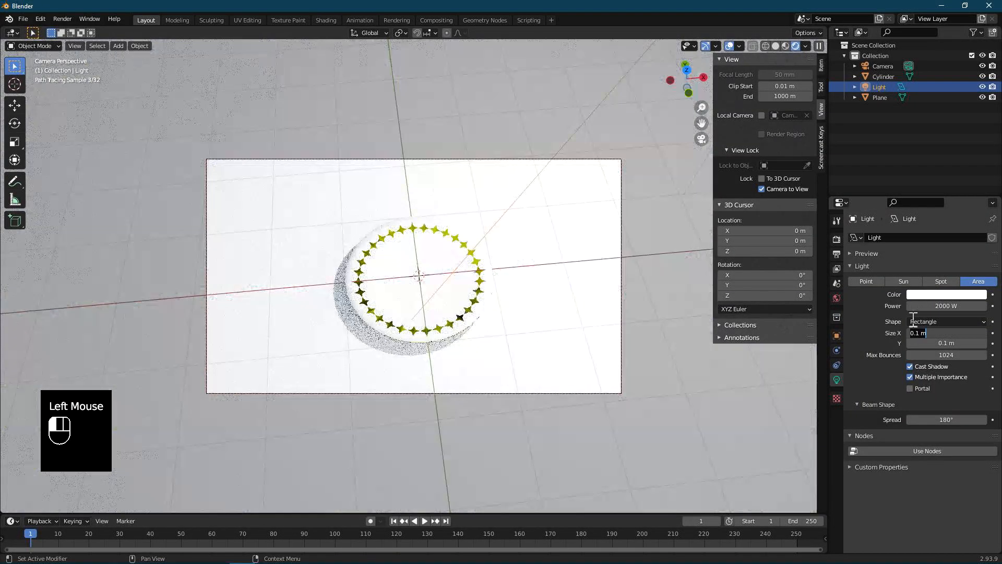
pyautogui.press('Return')
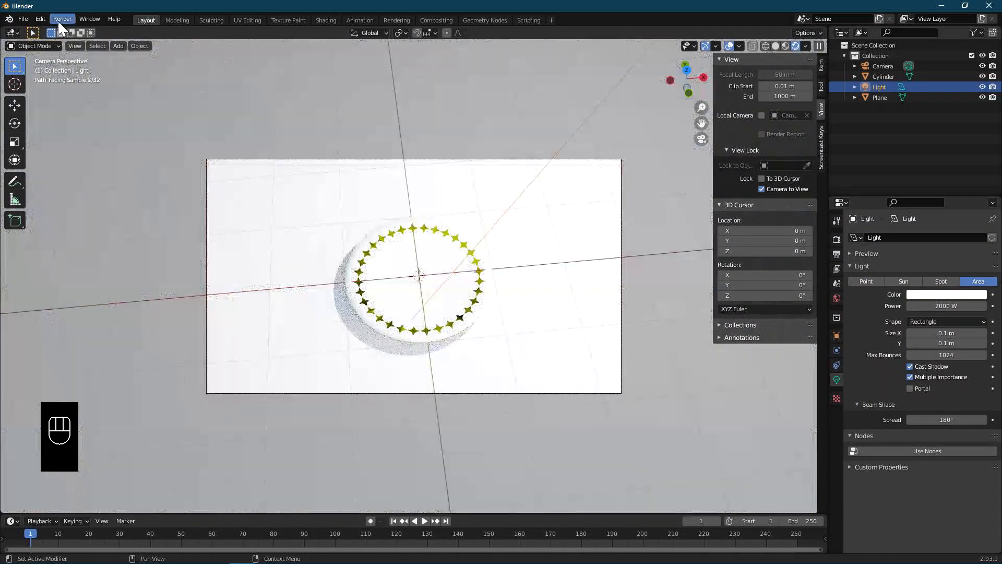
# Render a test image of the plate from above with the brighter light and close the result
pyautogui.click(62, 18)
pyautogui.click(84, 30)
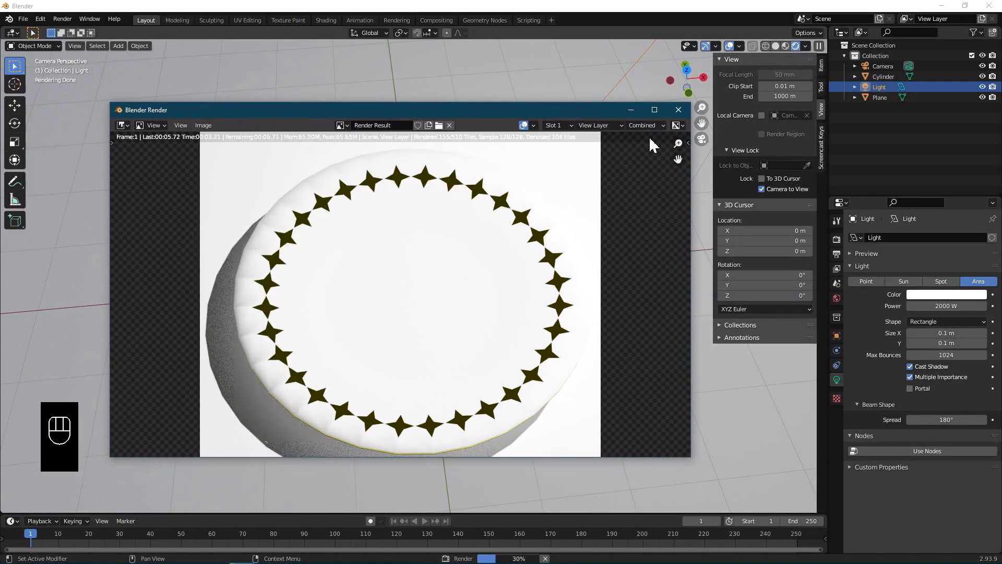
pyautogui.click(679, 109)
# Lower the camera to a shallow angle across the plate and start rendering the image
pyautogui.moveTo(447, 294); pyautogui.dragTo(448, 239, button='middle')
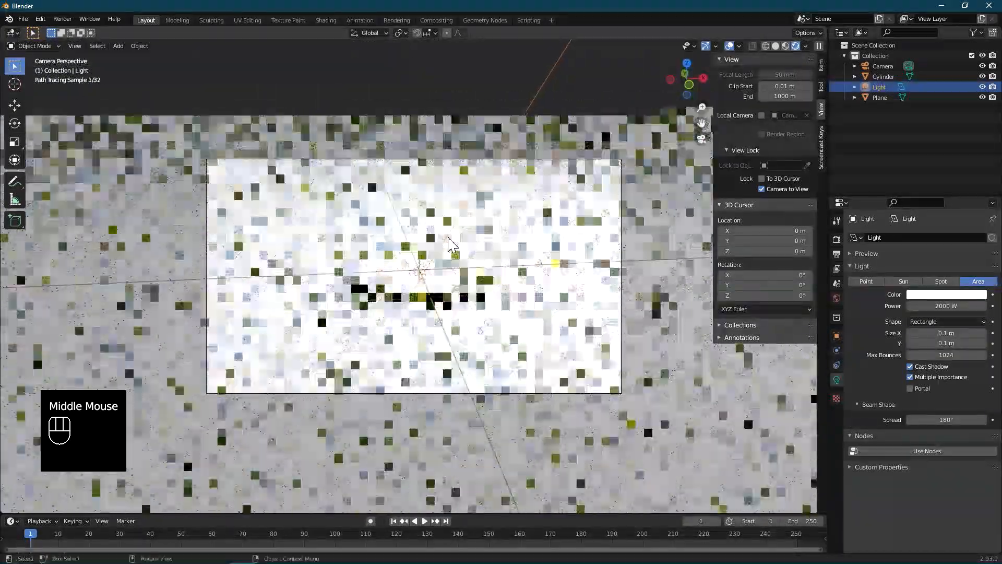
pyautogui.click(62, 18)
pyautogui.click(67, 34)
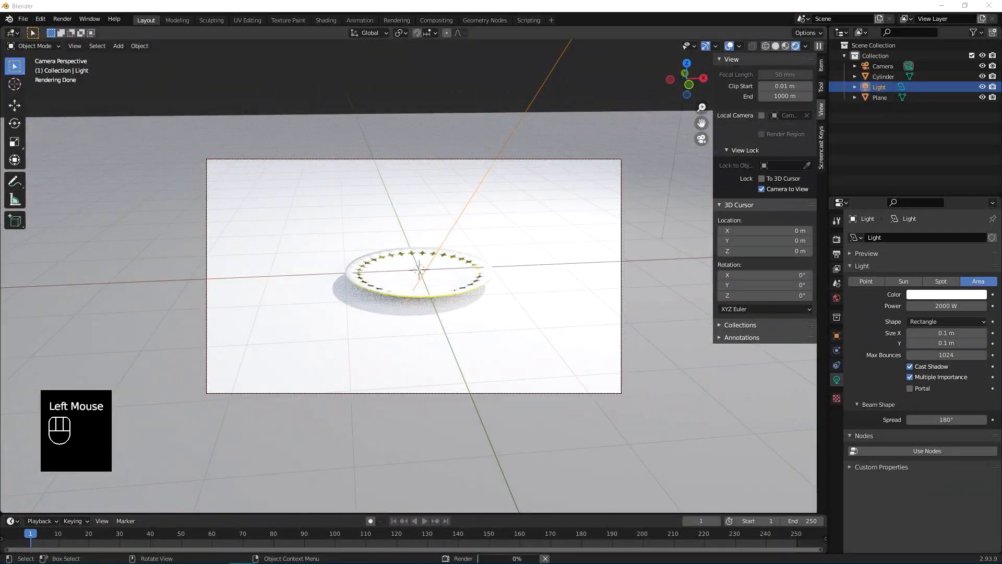